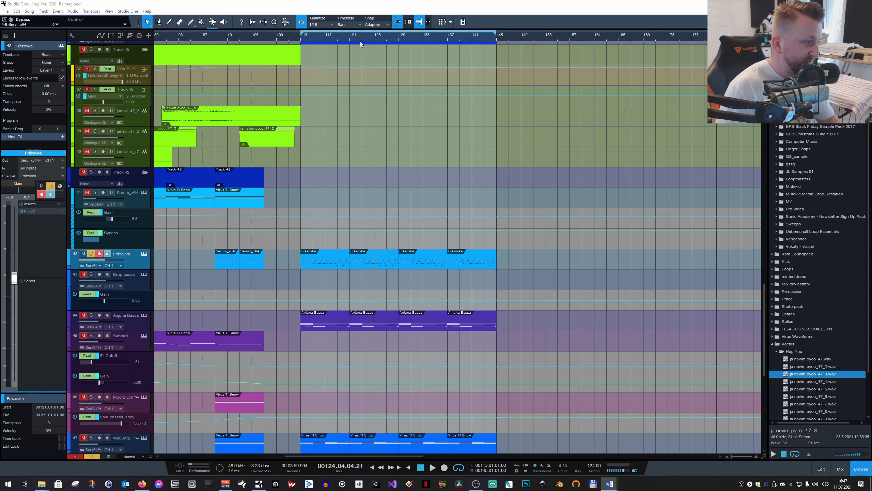
Add the Britpressor_x64 plug-in to the inserts of the Frázovka channel
click(63, 204)
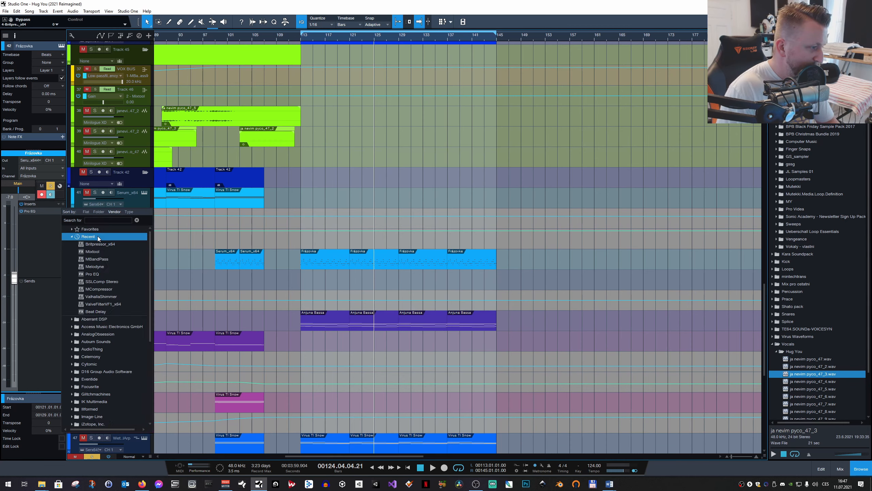
click(110, 245)
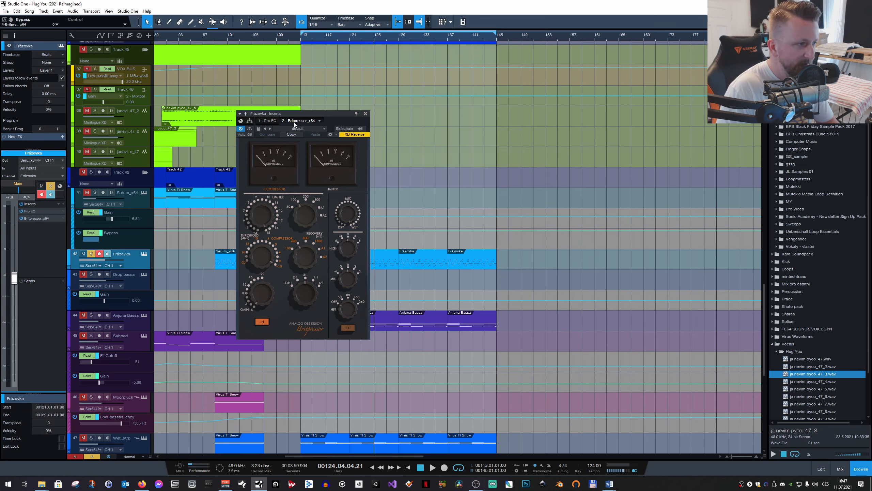
drag(307, 116, 343, 114)
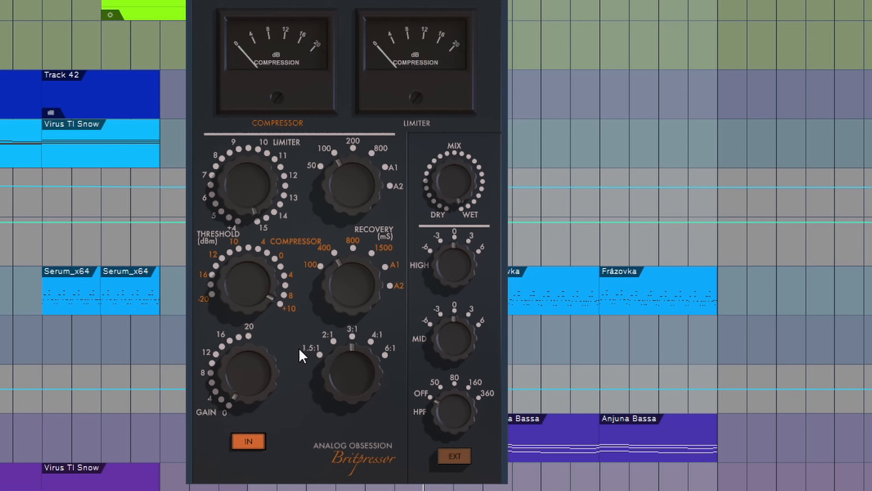
Switch Britpressor's oversampling on and back off, and move the plug-in window aside
click(98, 392)
click(355, 447)
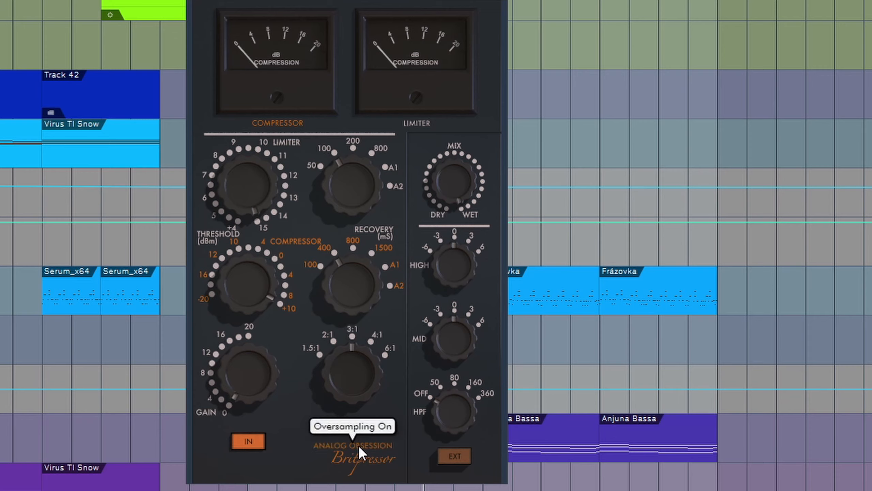
click(359, 448)
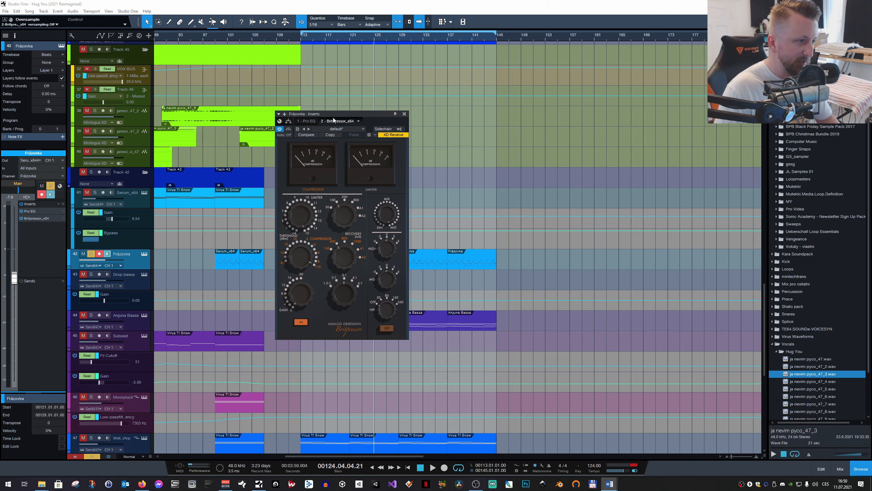
drag(333, 116, 575, 117)
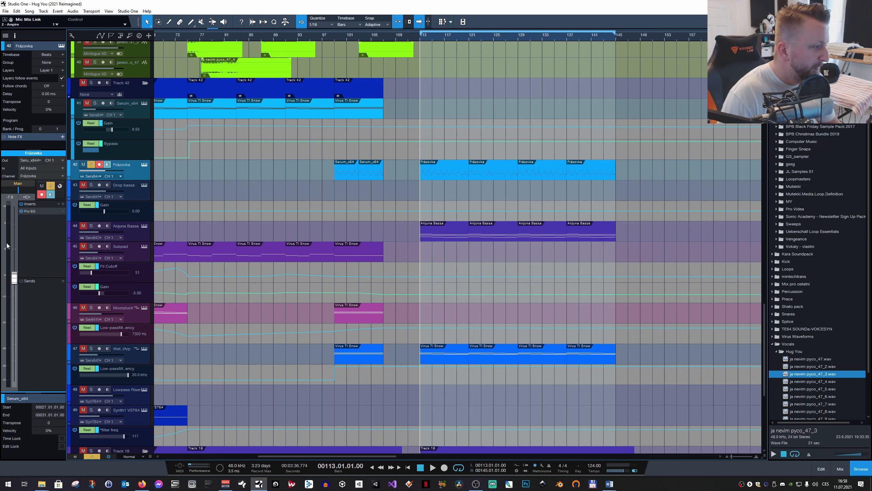
Insert the Britpressor_x64 compressor after Pro EQ on the Frázovka channel and place its window over the arrangement
click(63, 203)
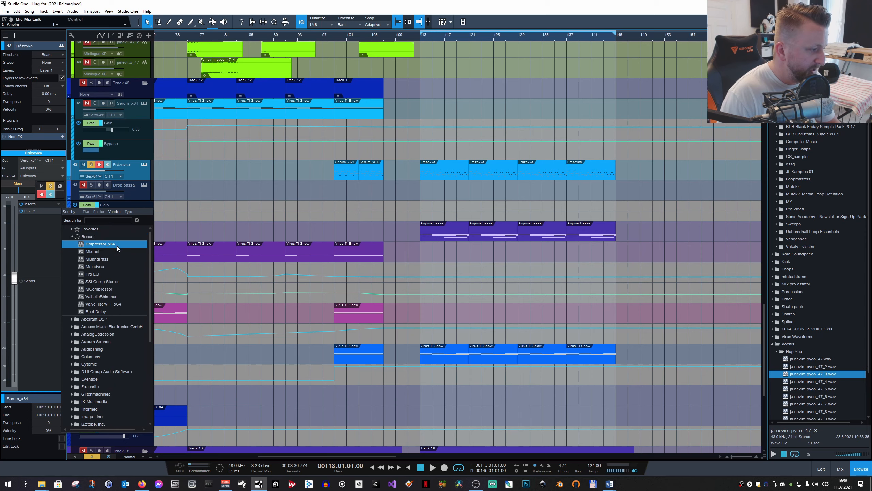
click(115, 244)
drag(460, 127, 328, 150)
Listen to the Frázovka part with Britpressor bypassed and look at the track's Serum instrument
click(251, 165)
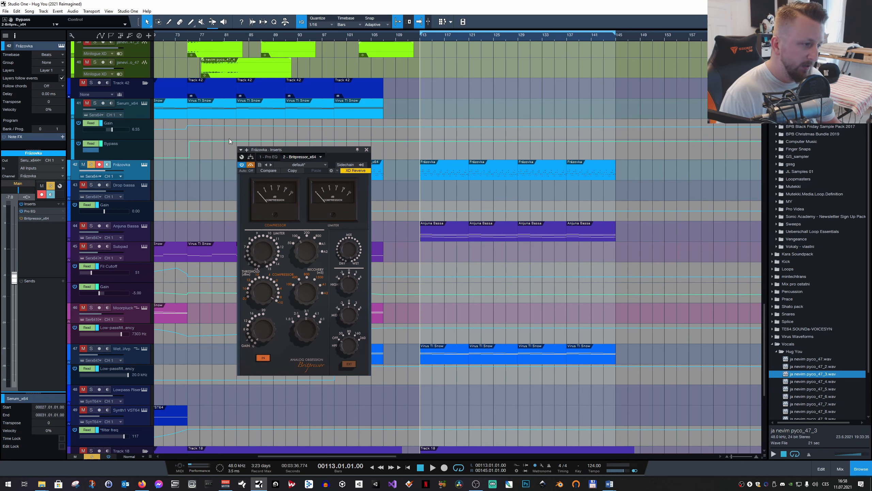
key(space)
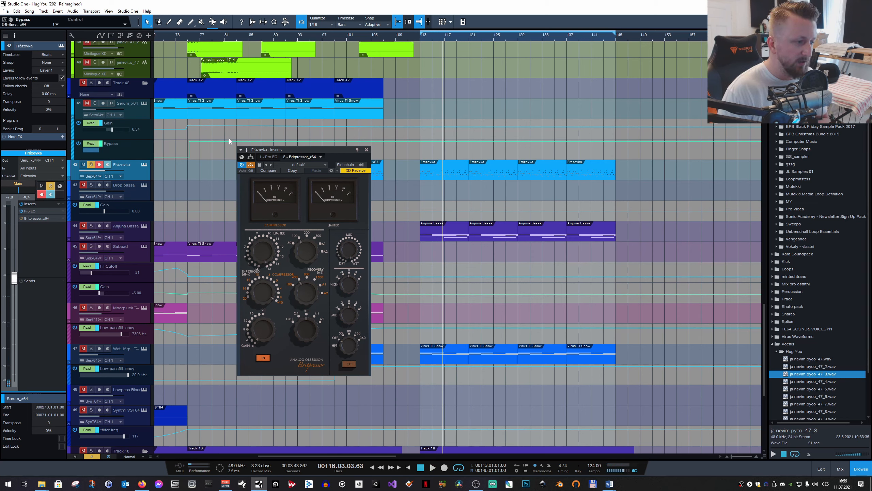
click(145, 163)
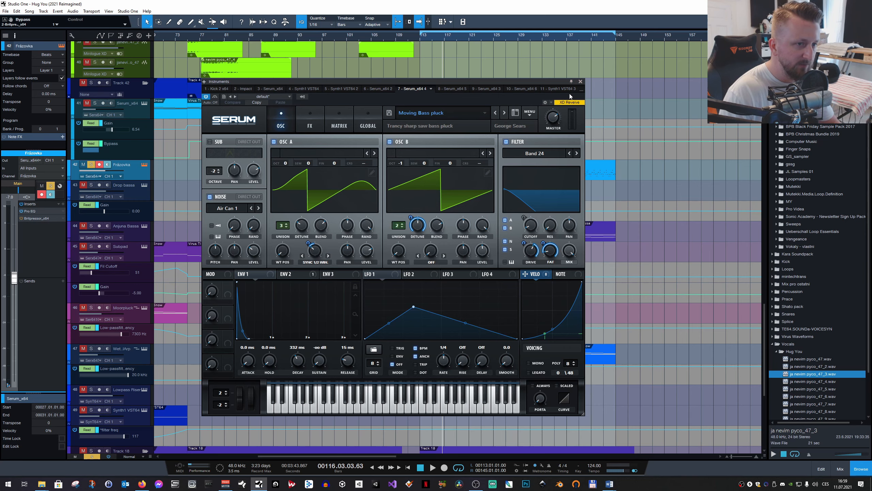
click(580, 81)
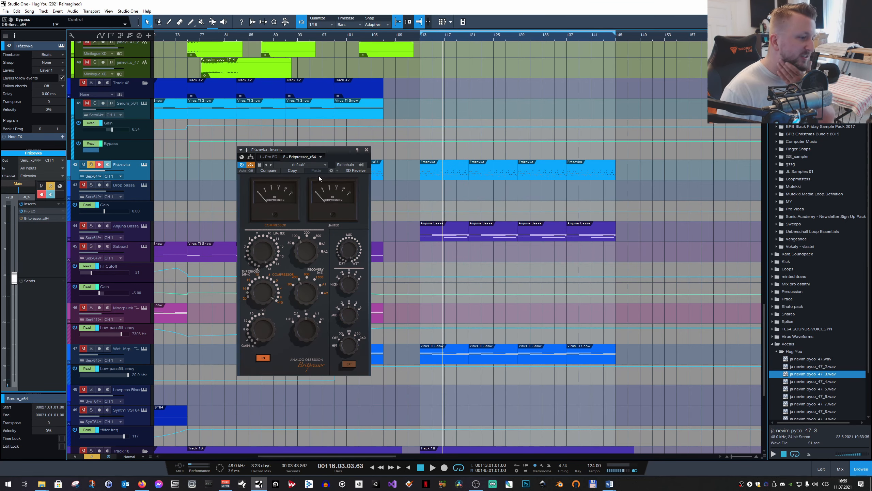
Reactivate Britpressor and, during playback, lower the compressor threshold and set the gain to 5 dB, comparing with the unprocessed signal
click(250, 165)
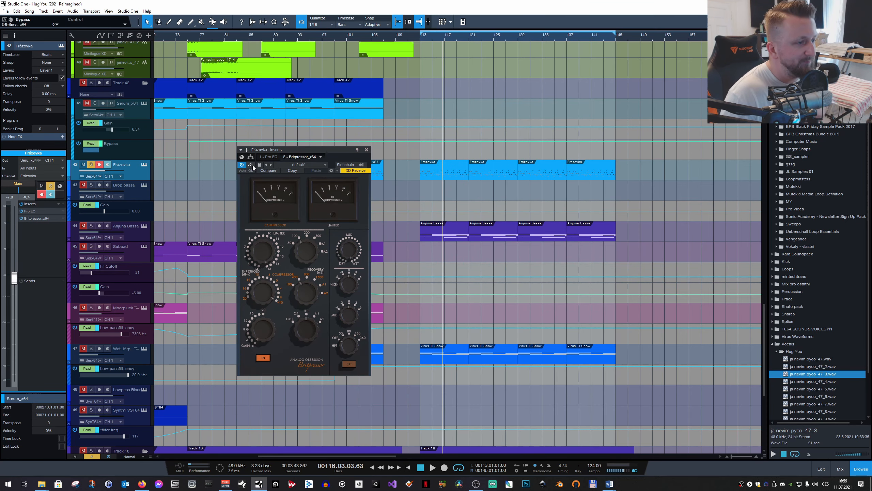
drag(296, 156, 300, 137)
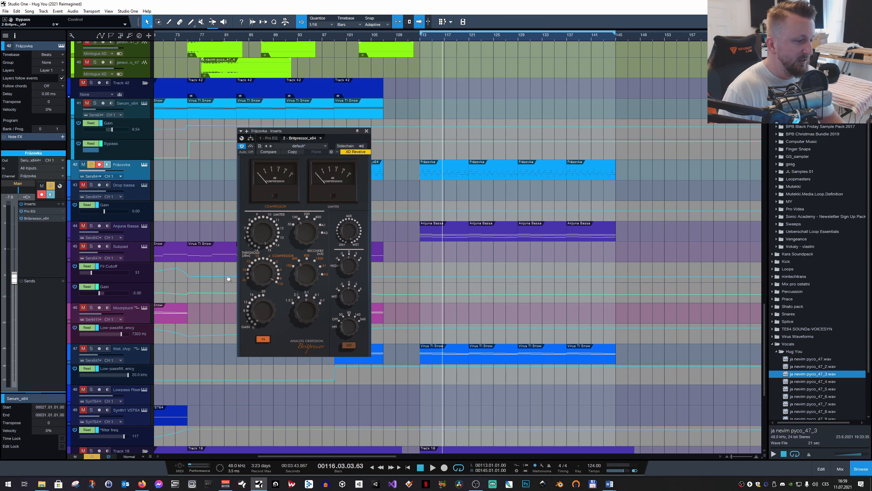
key(space)
drag(264, 270, 259, 295)
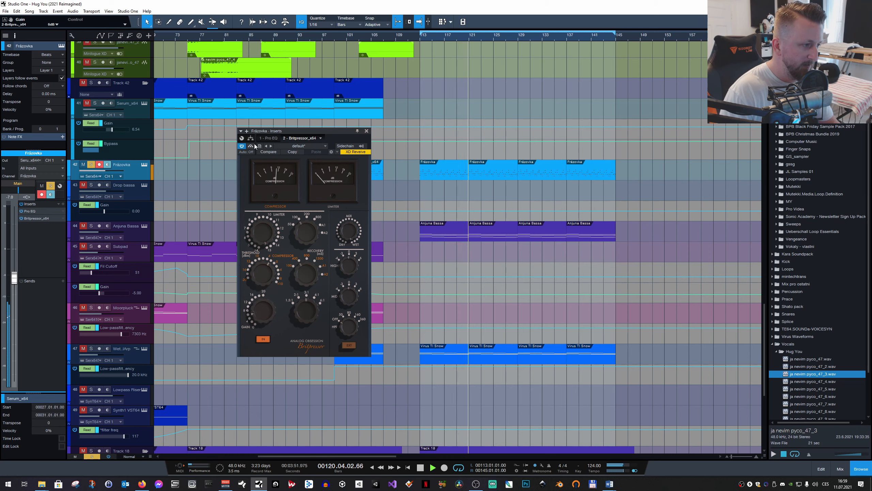
click(267, 340)
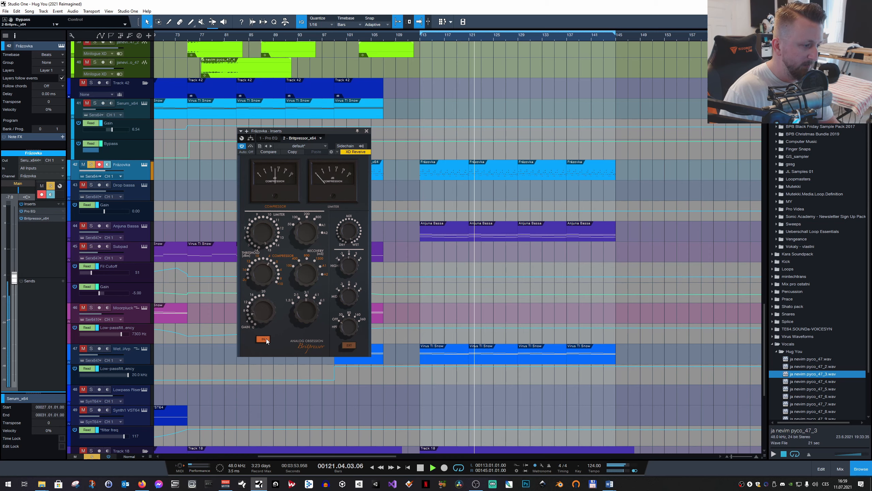
click(265, 339)
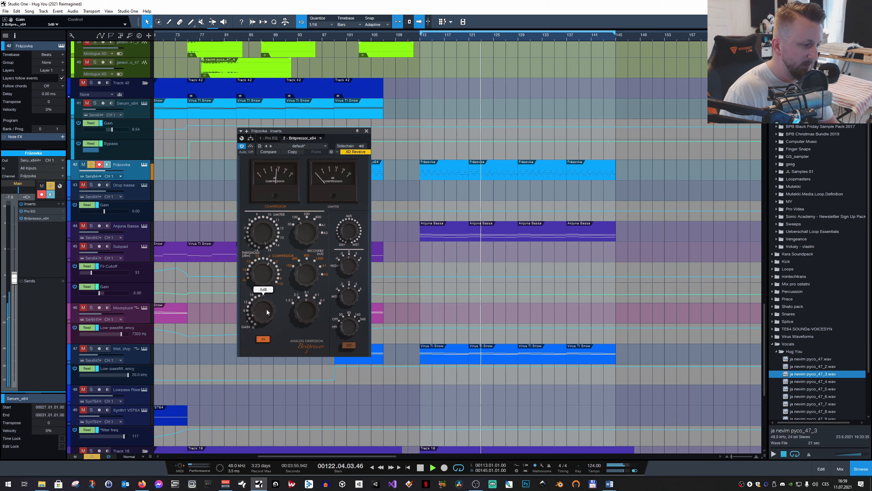
Set the compressor recovery to Auto-1 and the ratio to 4:1, comparing the compressed and unprocessed sound
drag(305, 275, 307, 170)
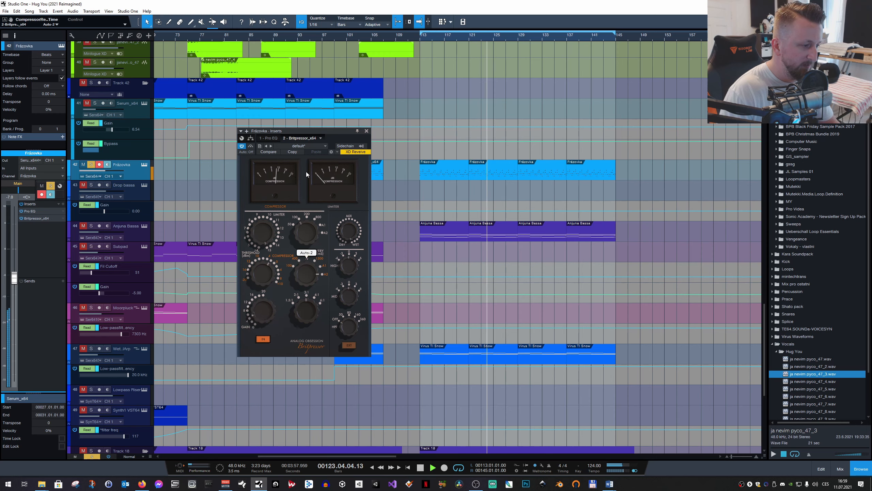
drag(307, 274, 305, 289)
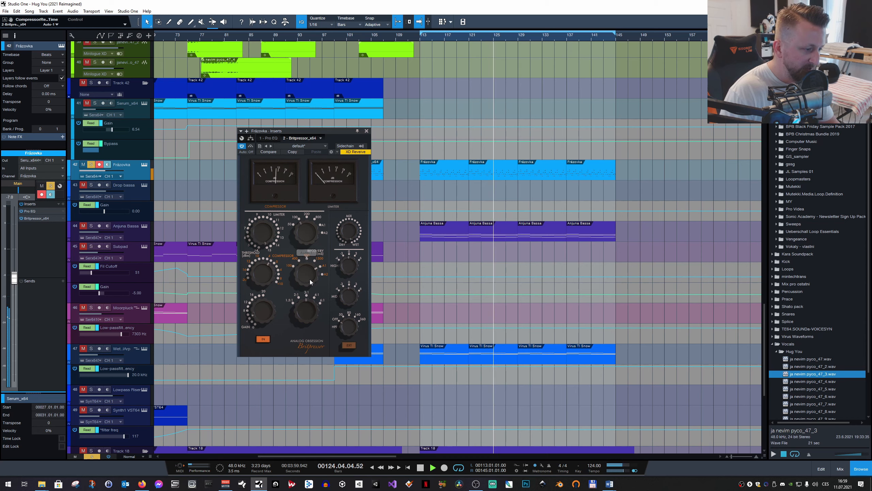
drag(305, 309, 306, 271)
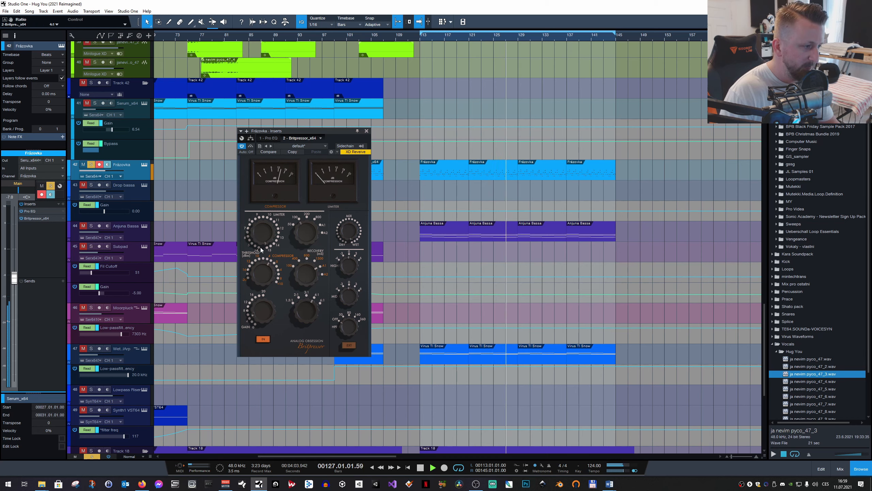
click(263, 339)
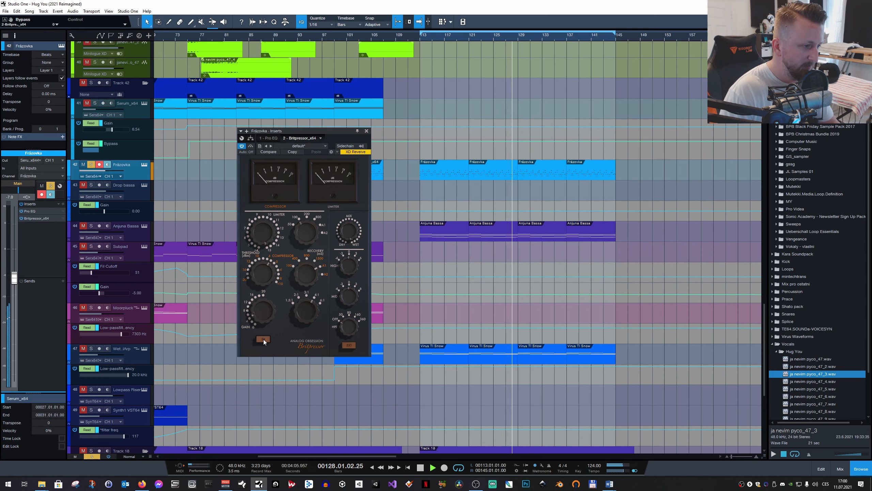
click(263, 338)
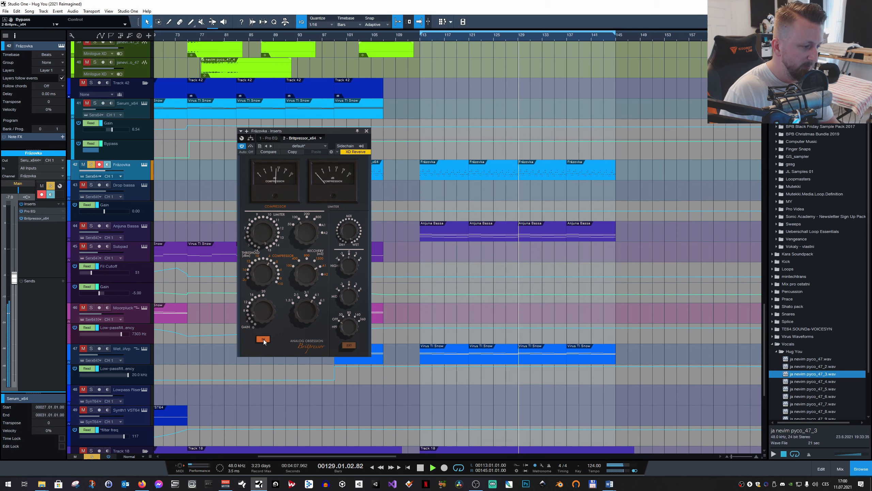
Raise Britpressor's gain to 7 dB and compare the level with the compressor switched out and in
mouse_move(259, 313)
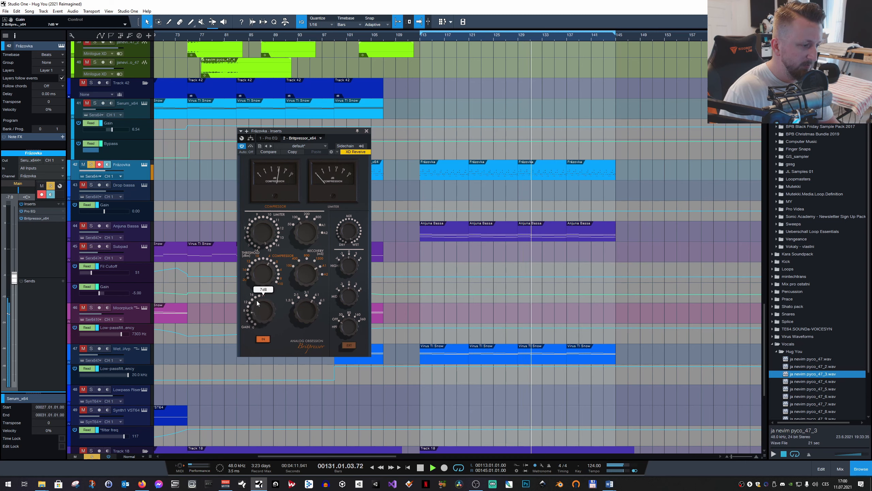
click(263, 339)
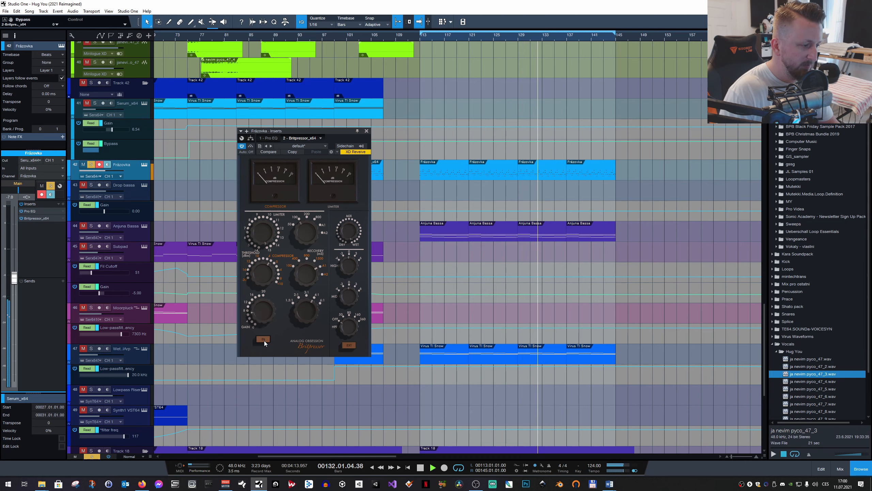
click(263, 339)
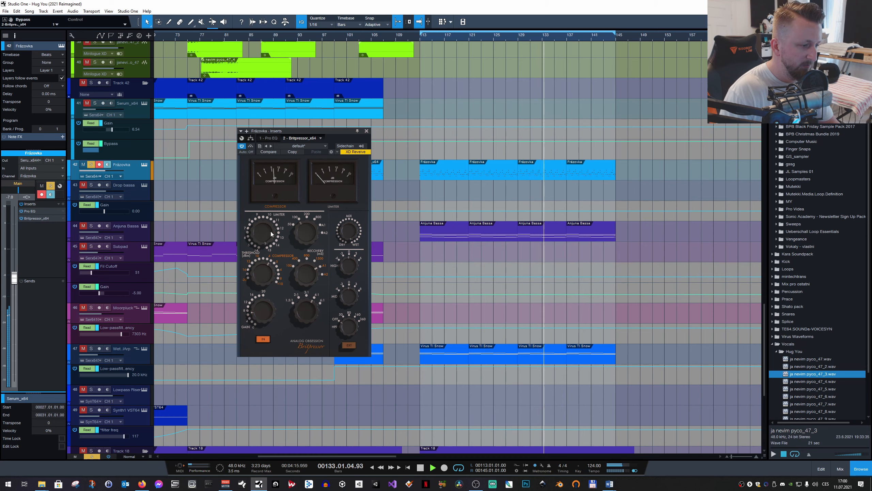
Lower Britpressor's limiter level during playback and readjust the output gain to match
drag(261, 232, 266, 266)
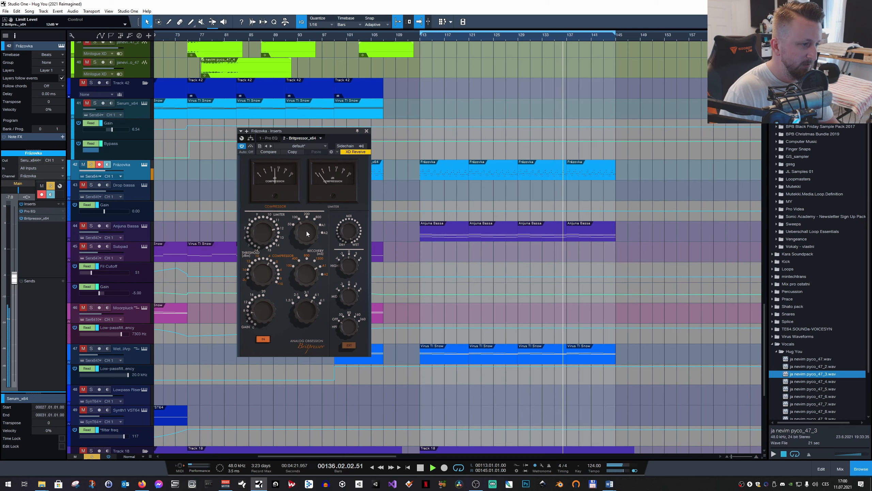
mouse_move(261, 311)
mouse_down()
mouse_move(261, 293)
mouse_move(262, 310)
mouse_up()
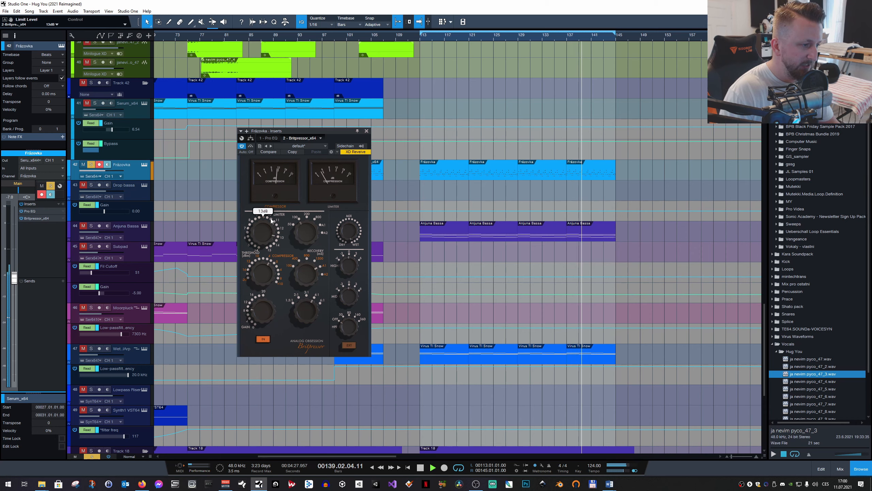
drag(282, 244, 276, 254)
drag(262, 309, 263, 330)
Compare the Frázovka sound with Britpressor switched out and back in, and stop playback
click(264, 339)
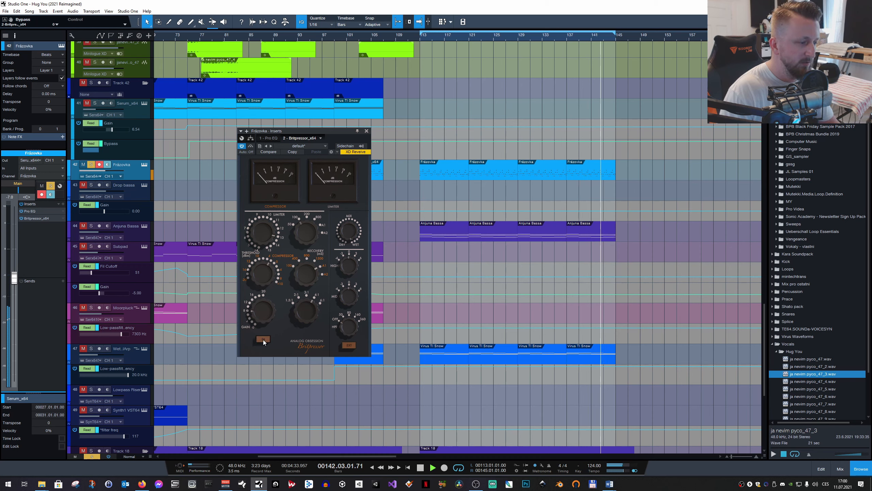
click(263, 340)
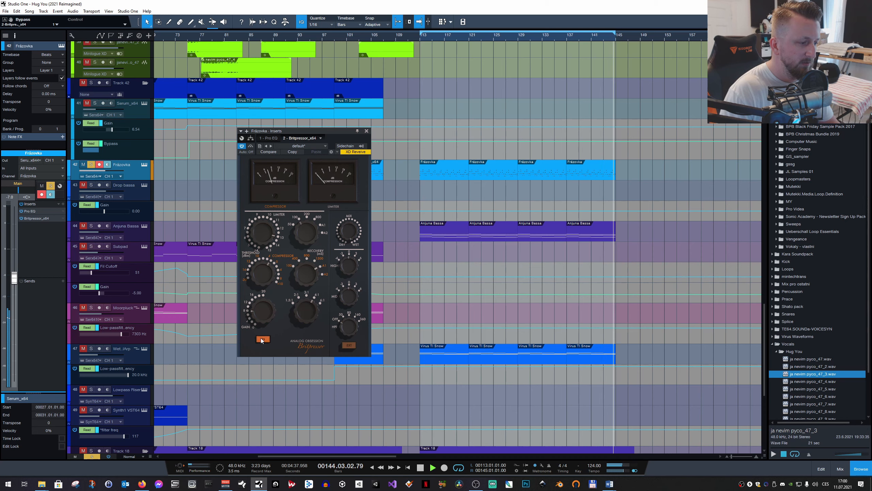
key(space)
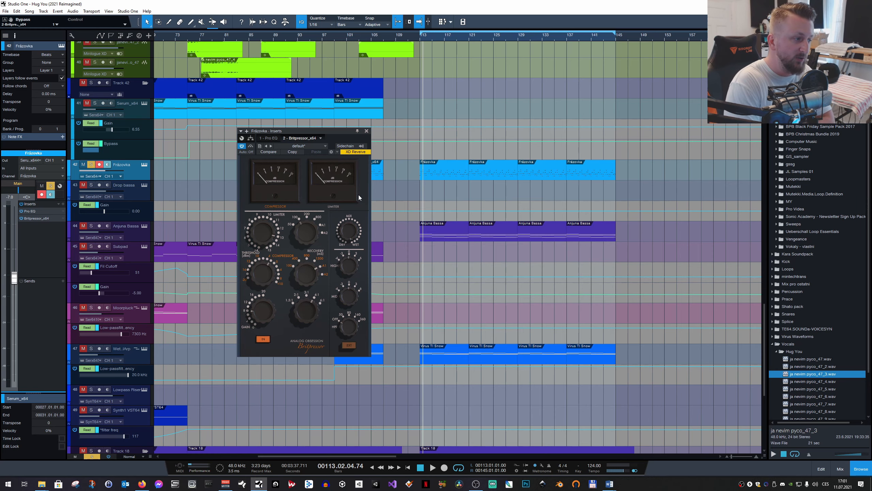
Close the Britpressor window and solo the Beat Shape Comp bus in the mixer
click(366, 131)
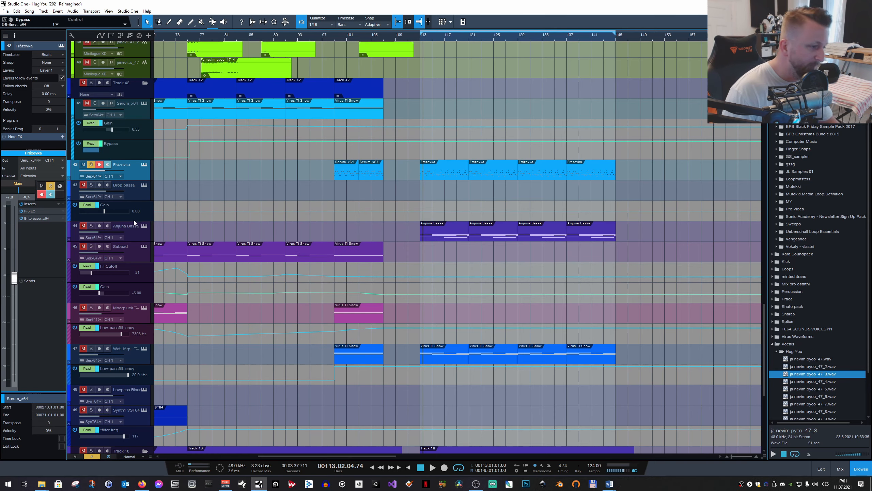
scroll(353, 205, up, 9)
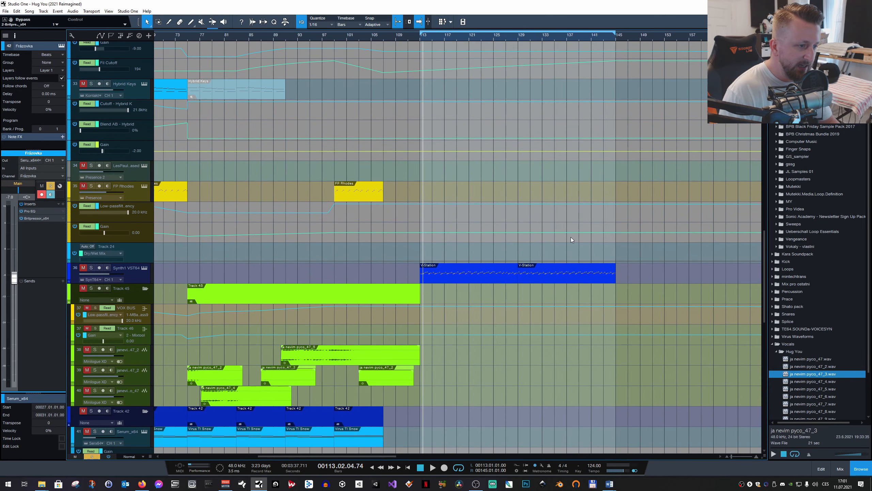
key(F3)
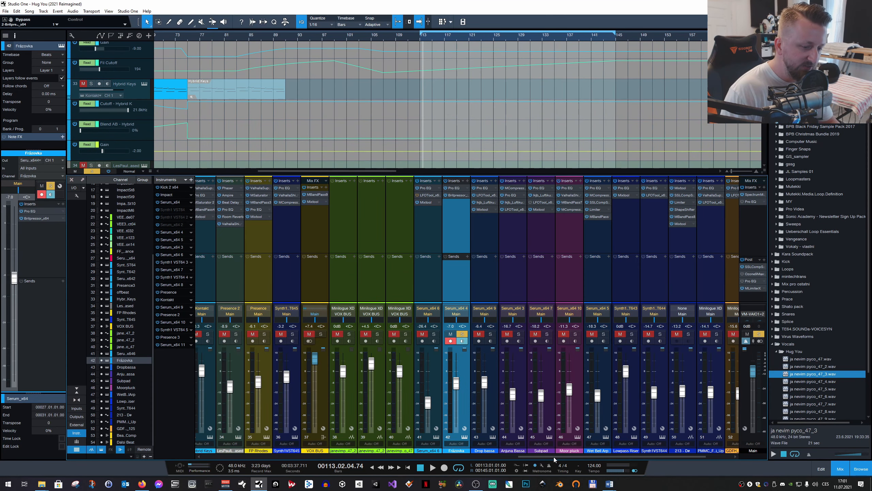
click(701, 231)
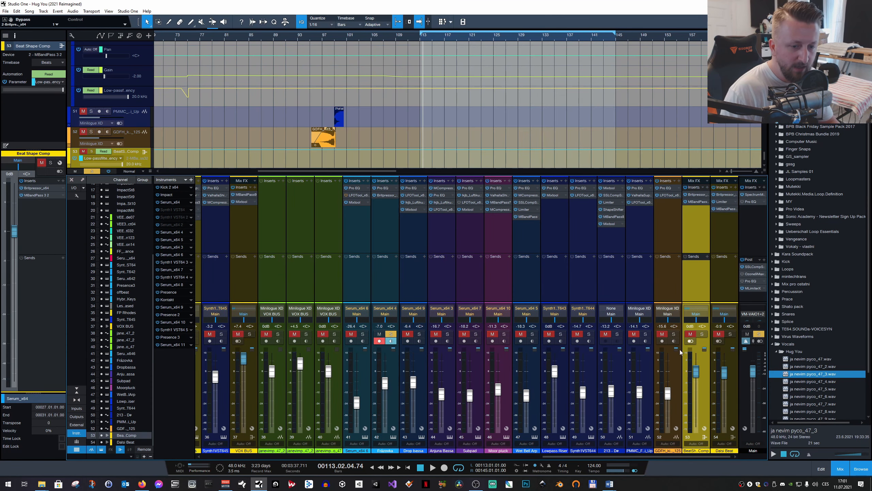
click(703, 334)
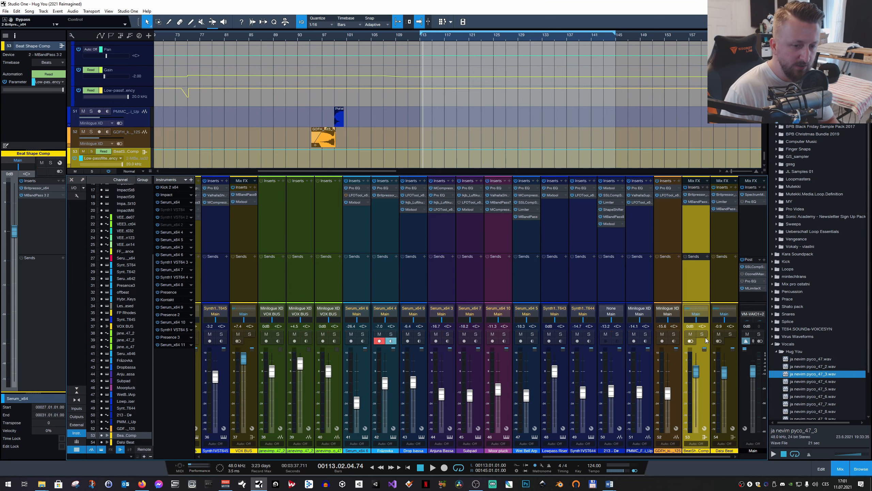
click(702, 335)
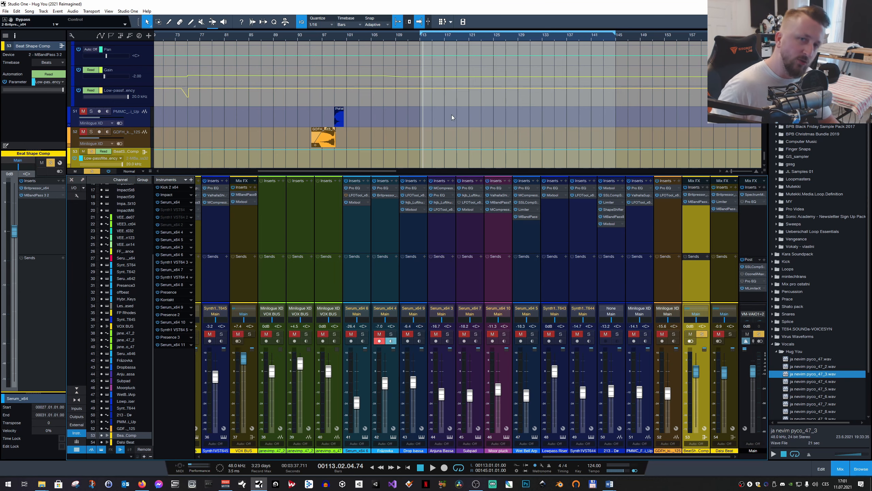
Play the soloed Beat Shape Comp bus from the loop start, and stop playback
key(F3)
scroll(303, 241, up, 10)
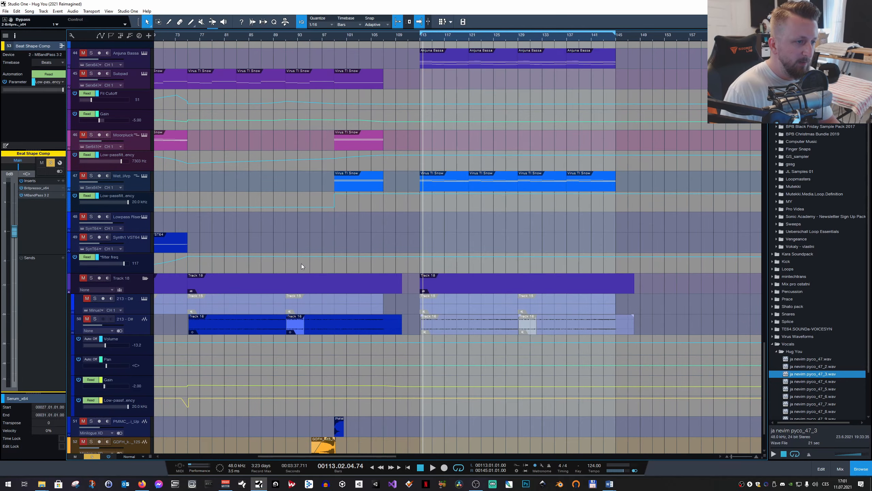
scroll(382, 235, up, 8)
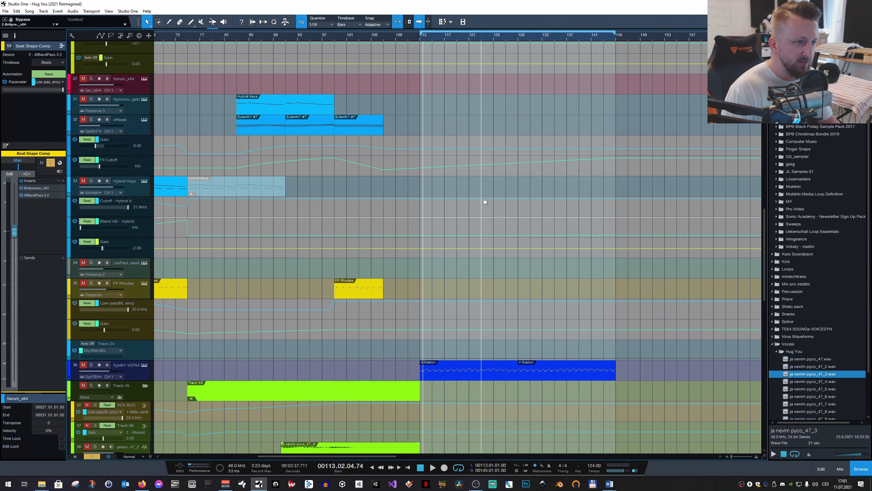
key(KP_1)
key(F3)
key(space)
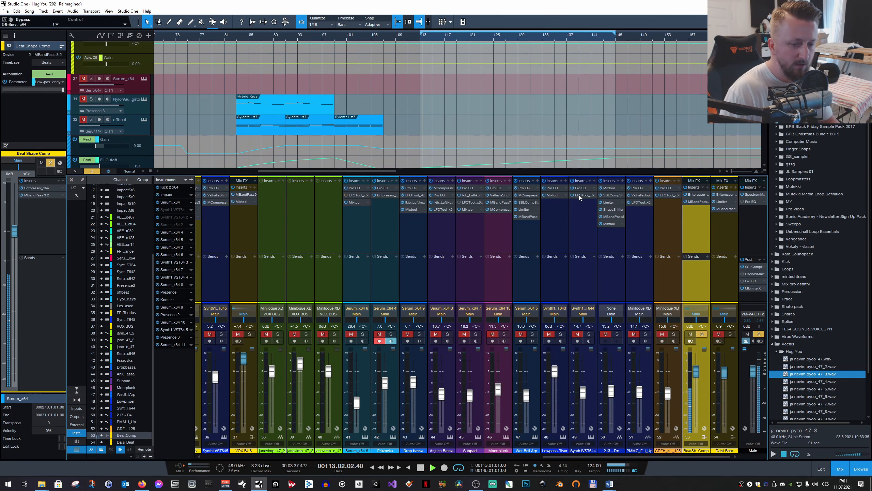
key(space)
Open Britpressor on the Beat Shape Comp bus, compare the sound with it out and in from the loop start, and stop playback
click(697, 194)
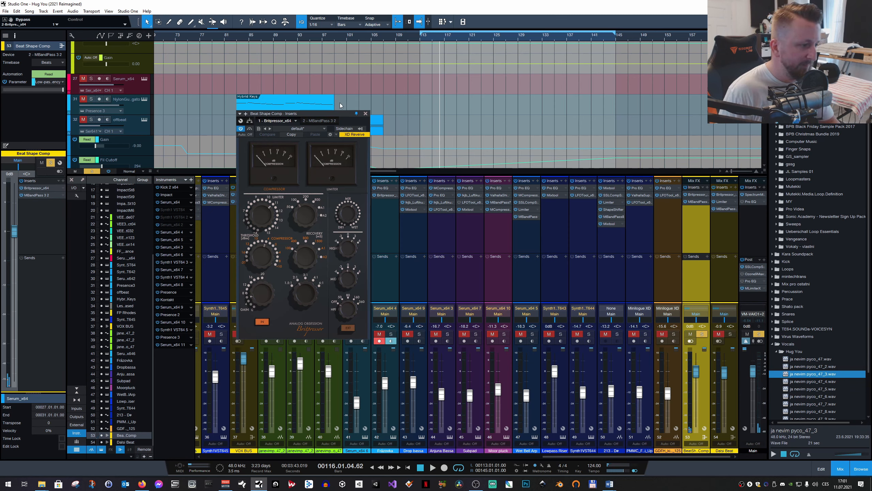
key(KP_1)
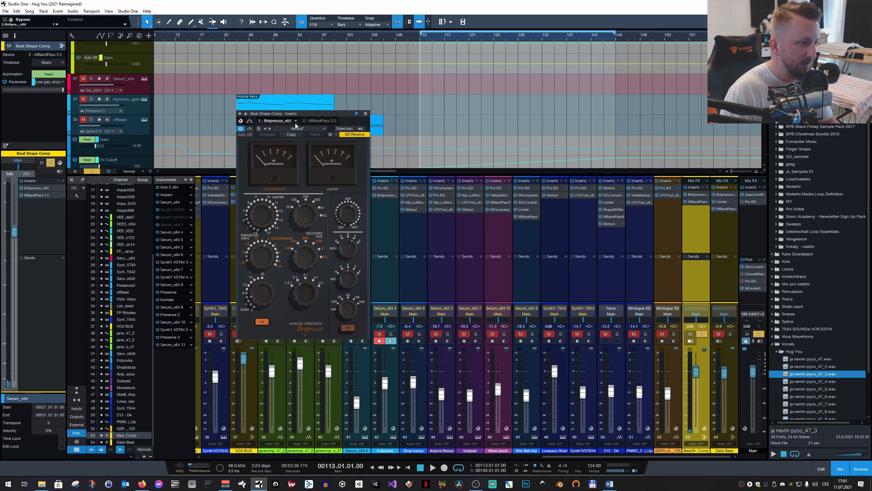
key(space)
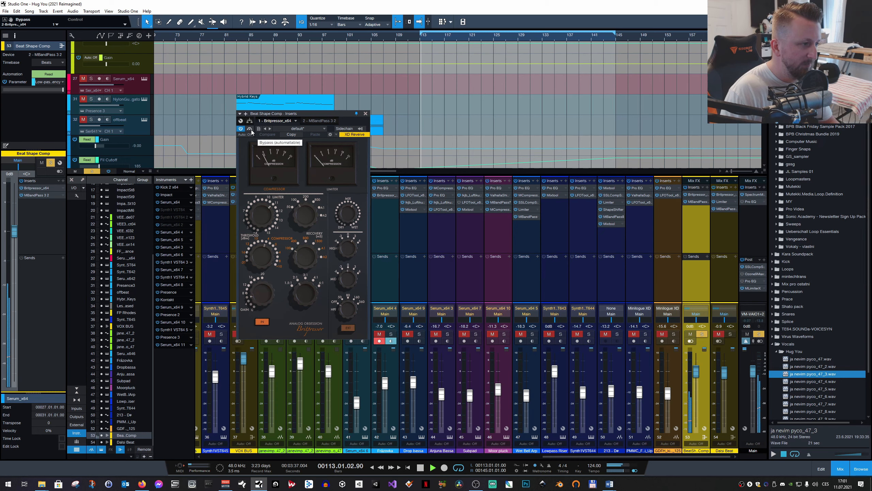
click(263, 324)
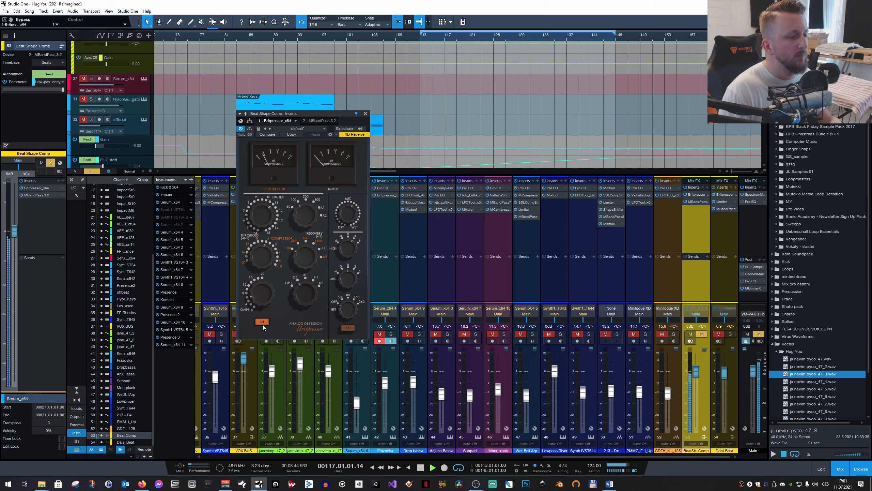
click(263, 325)
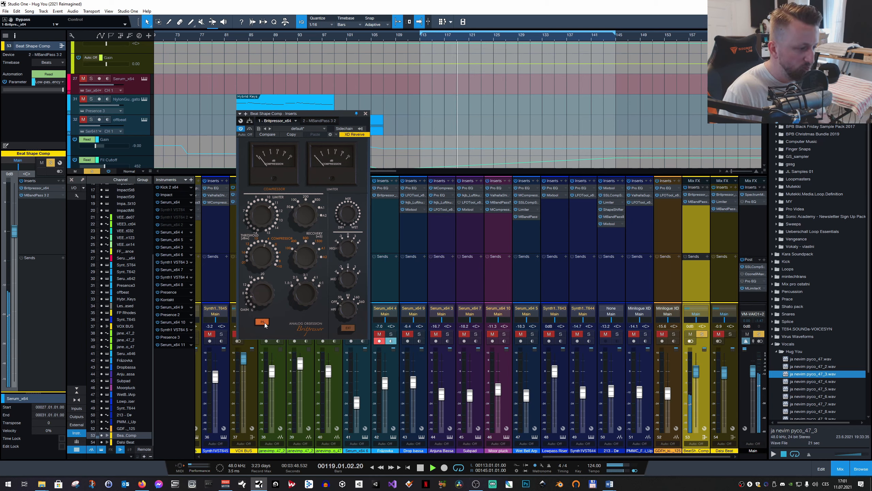
click(263, 323)
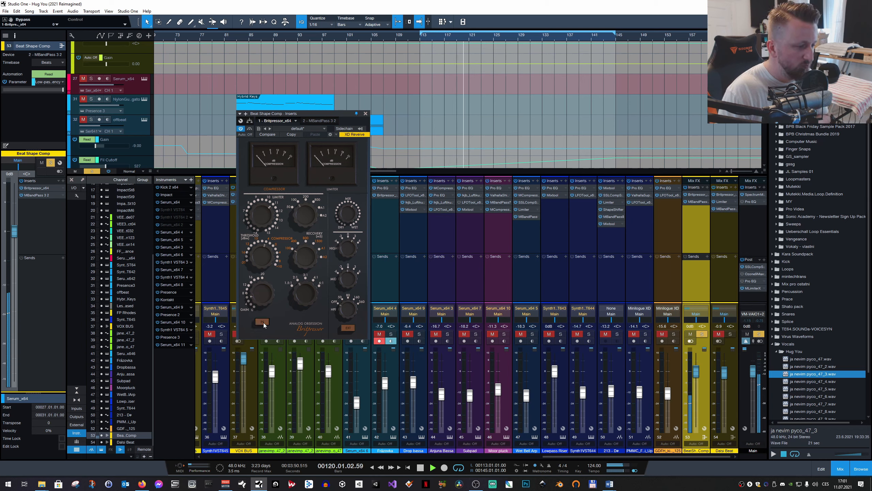
click(263, 322)
click(263, 322)
key(space)
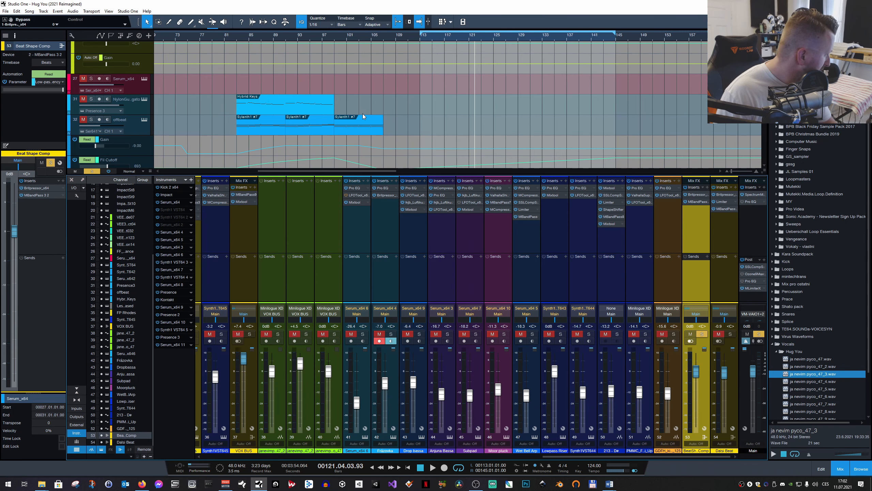
Unsolo the Beat Shape Comp bus and solo the Synth1 VST64 track that holds the V-Station parts
key(F3)
scroll(481, 328, down, 3)
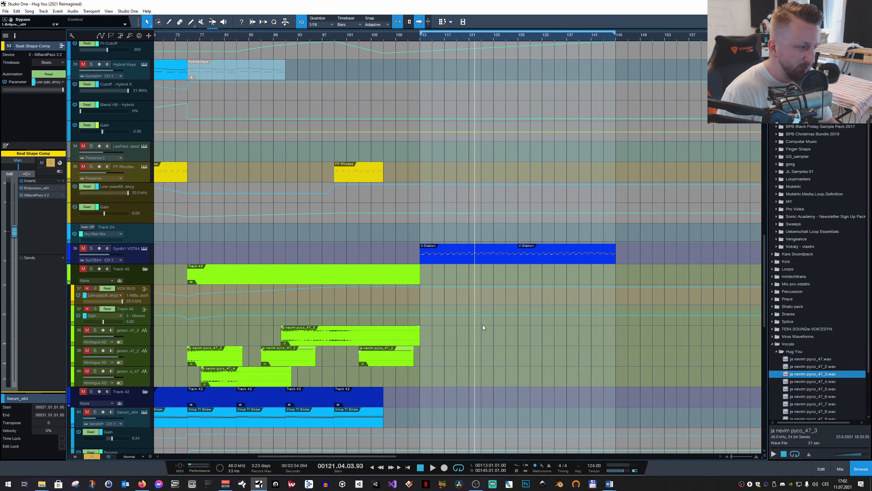
key(s)
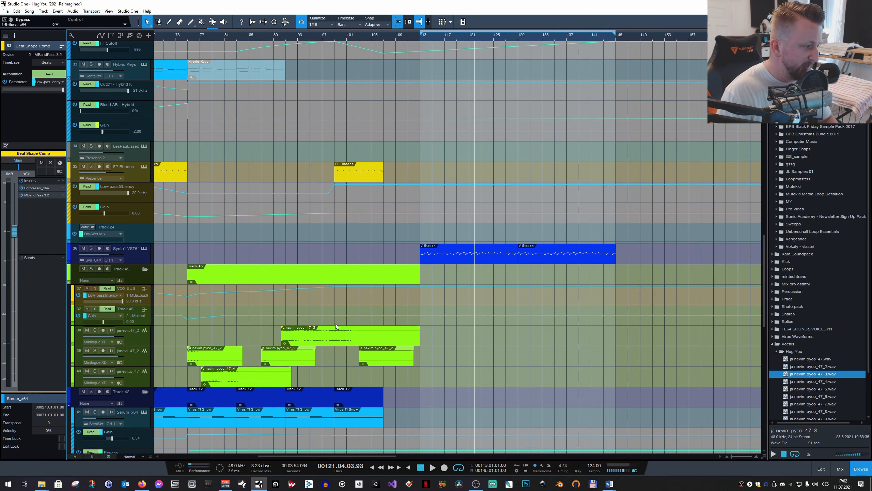
click(91, 268)
click(97, 256)
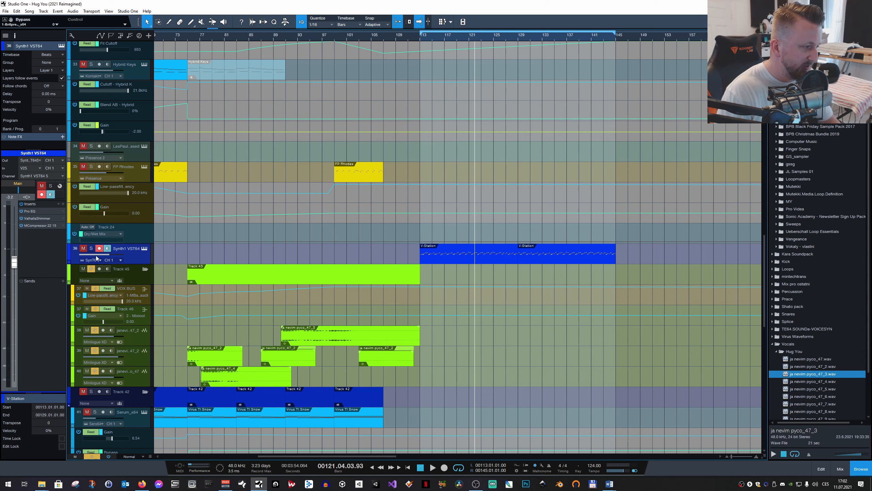
click(91, 249)
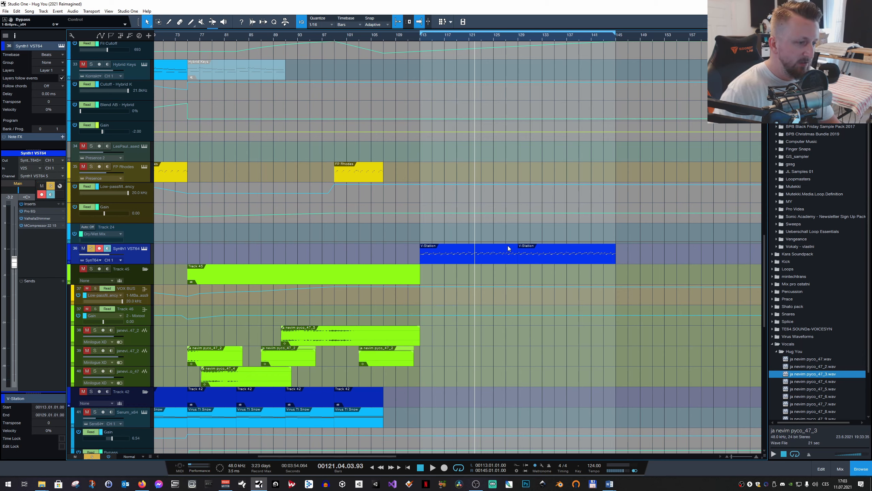
Audition the soloed Synth1 VST64 track from the loop start before and after adding Britpressor as its last insert
key(KP_1)
key(space)
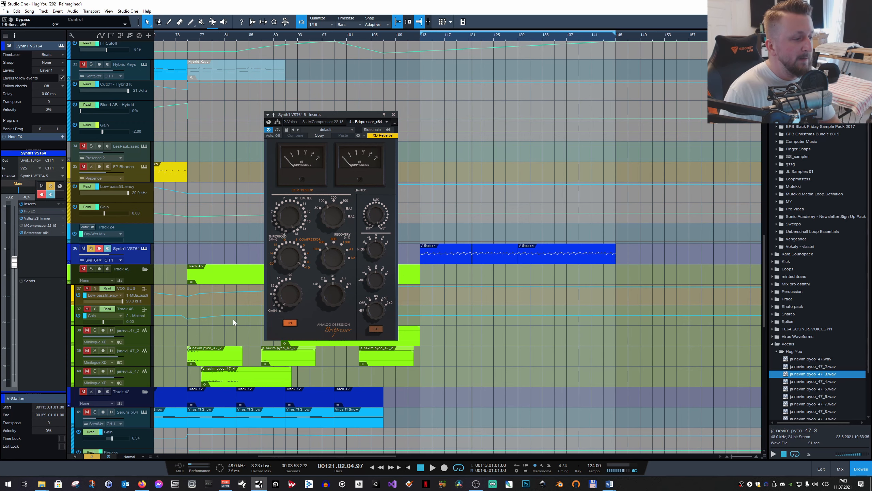
key(KP_1)
key(space)
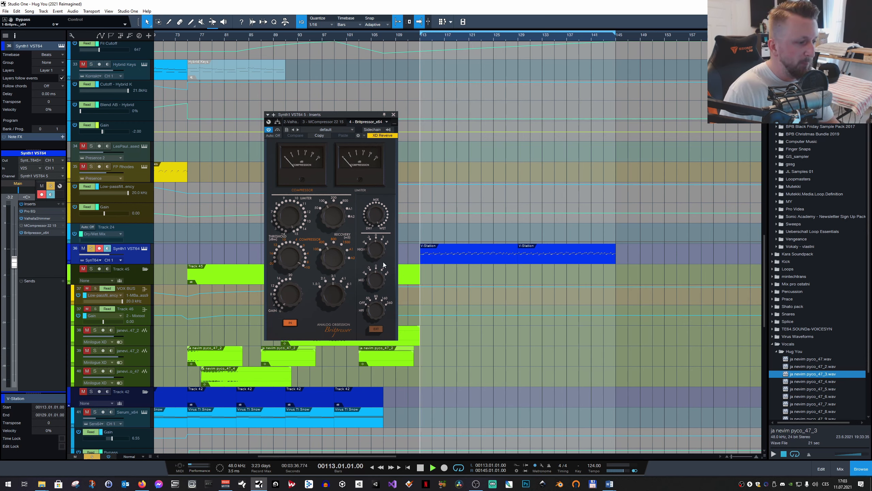
Set Britpressor's compressor recovery time to Auto-2 and threshold to 0 dB, and adjust the ratio during playback
drag(290, 252, 347, 134)
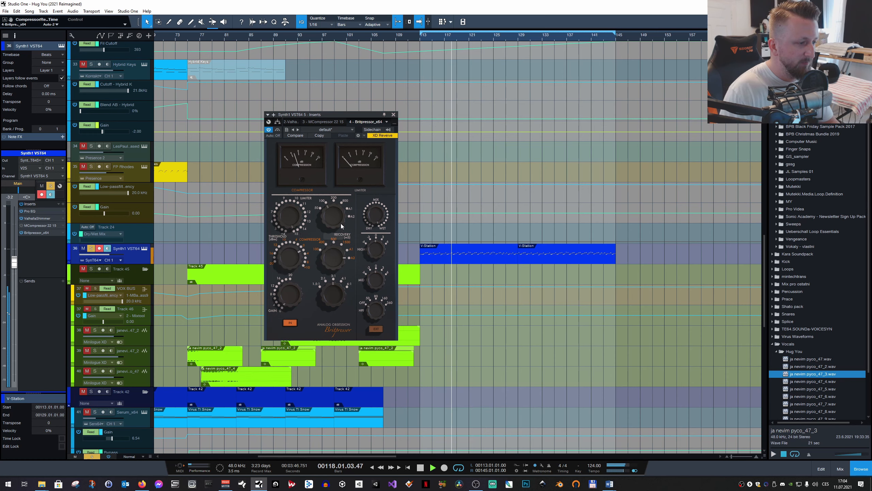
drag(334, 300, 319, 303)
click(289, 218)
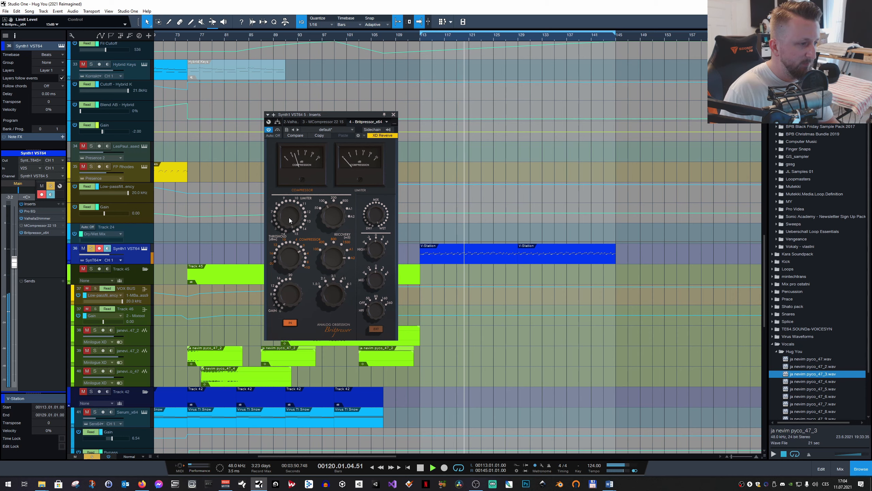
click(290, 251)
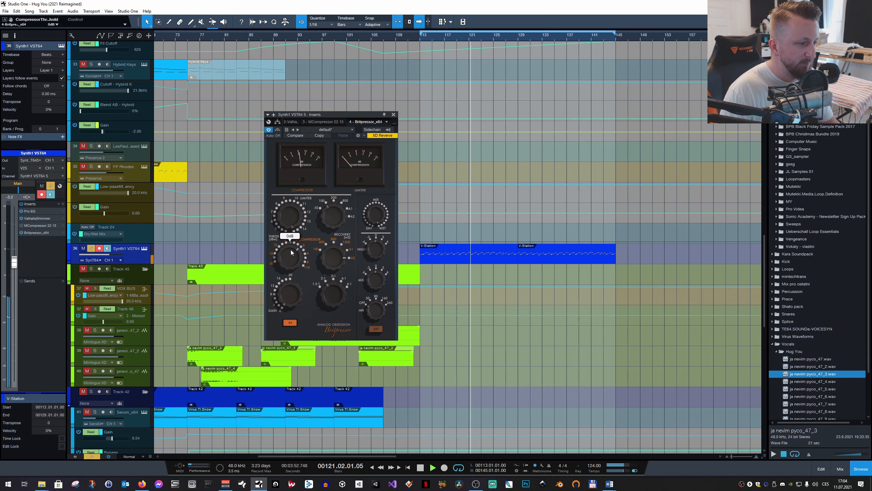
Raise Britpressor's gain to 5 dB while comparing the synth with the compressor out and in, and close the plug-in window
click(296, 281)
drag(296, 281, 295, 254)
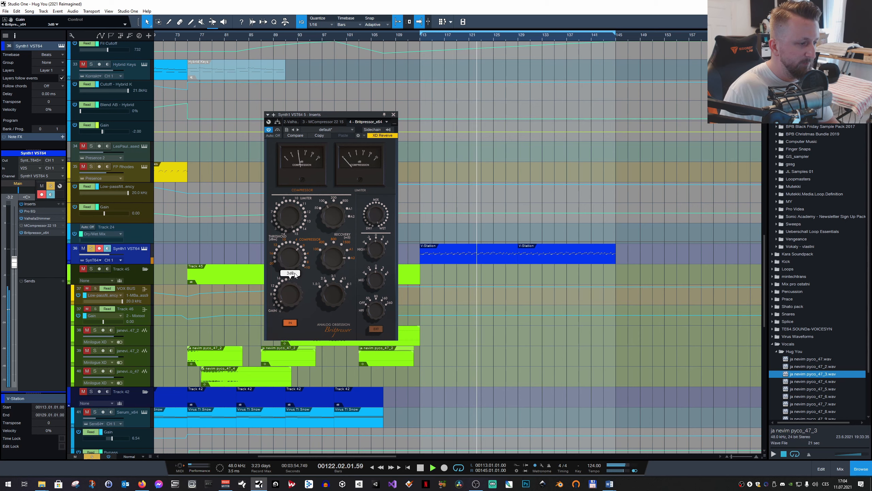
click(294, 323)
click(294, 322)
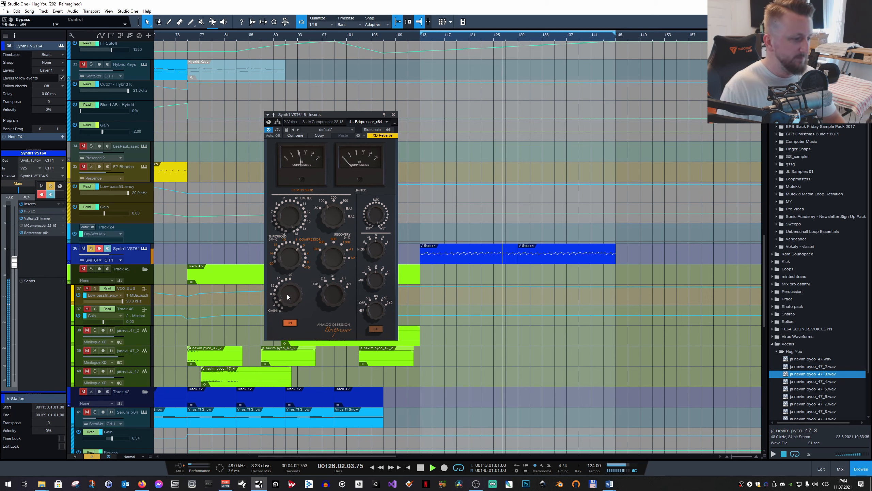
mouse_move(288, 290)
drag(289, 279, 288, 284)
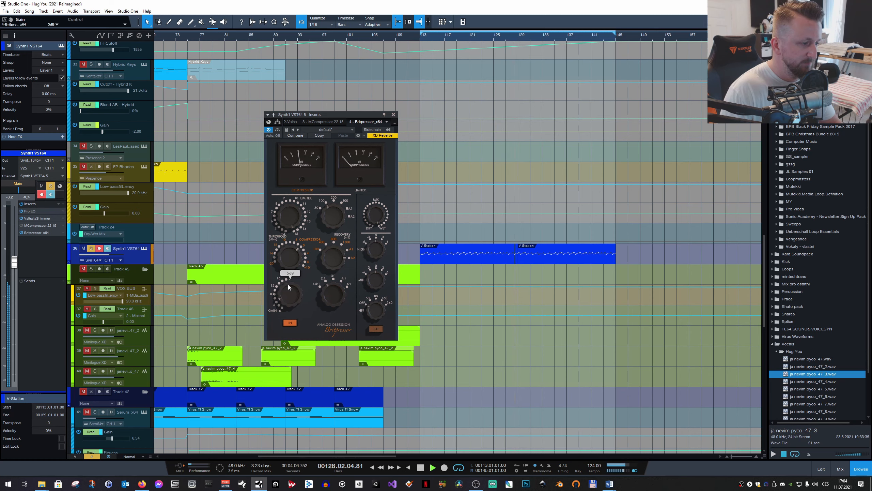
click(290, 323)
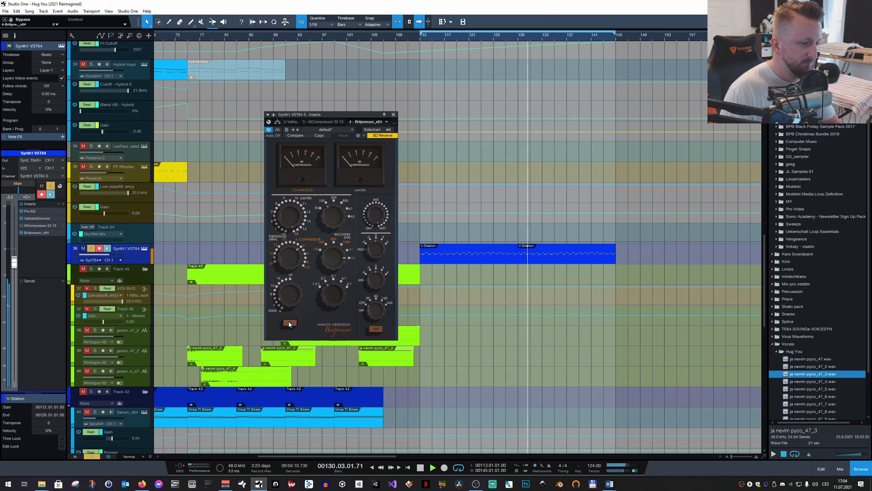
click(290, 323)
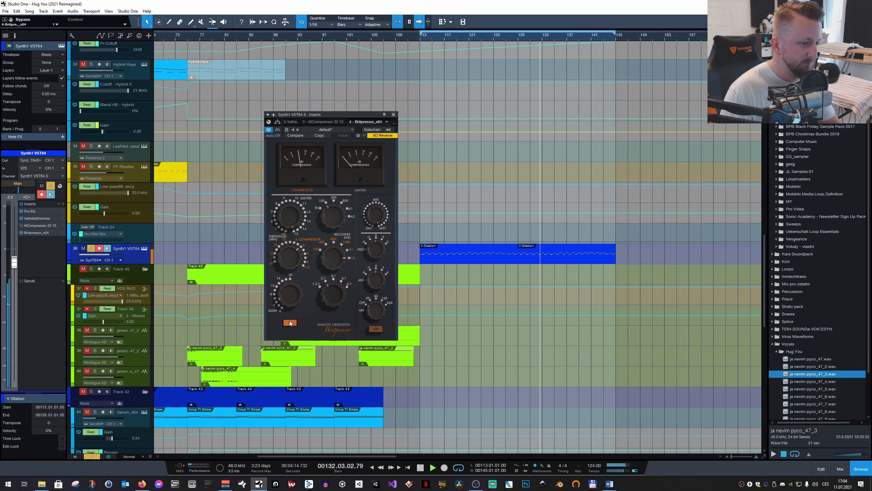
click(394, 115)
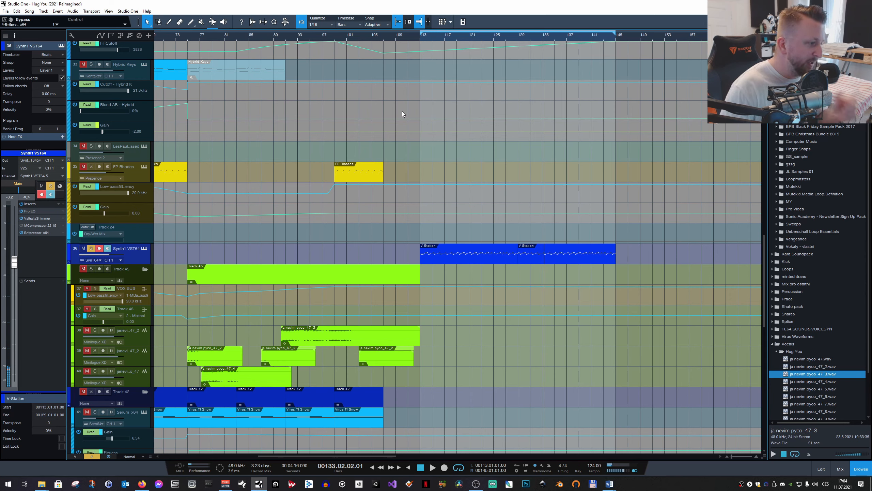
Reopen Britpressor on the Synth1 VST64 track to review its meters and gain setting, and close its window
click(41, 233)
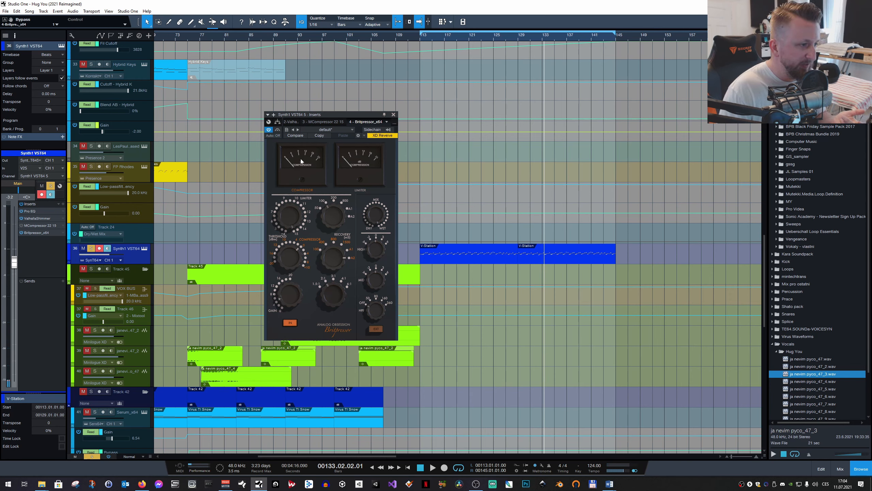
mouse_move(285, 301)
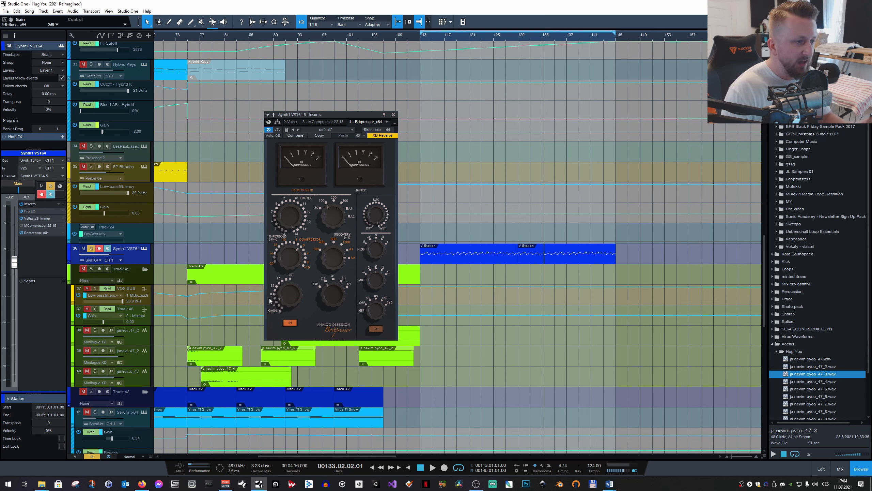
click(393, 115)
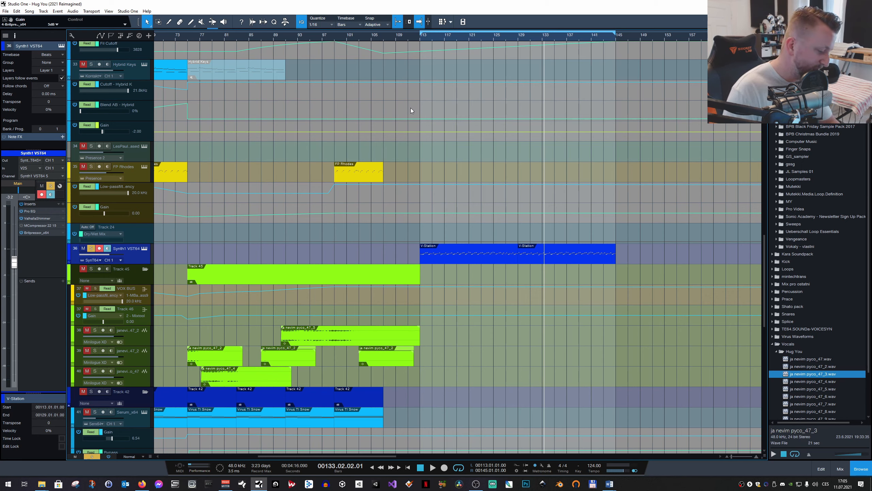
Unsolo the Synth1 VST64 track and compare Britpressor in and out while the full mix plays
key(s)
key(space)
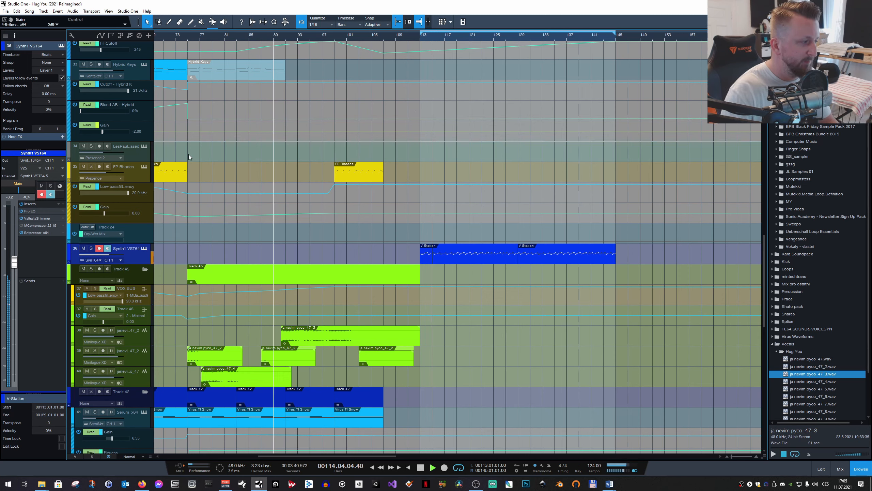
click(35, 234)
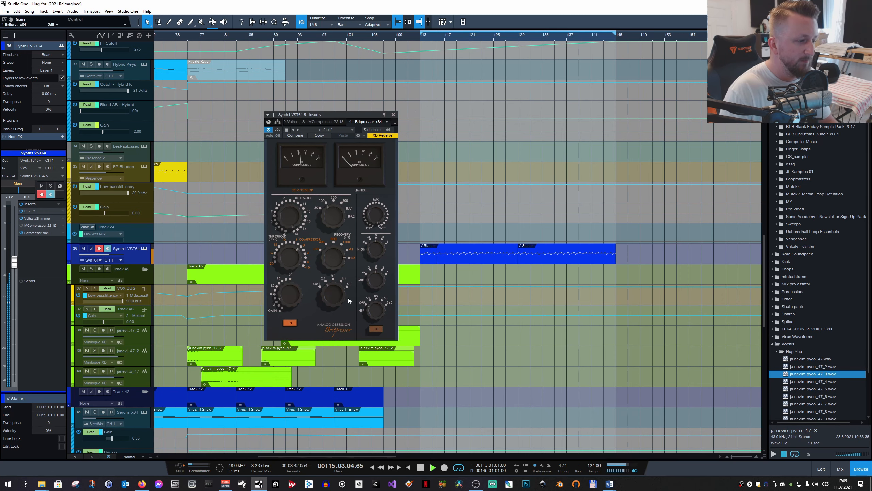
click(291, 323)
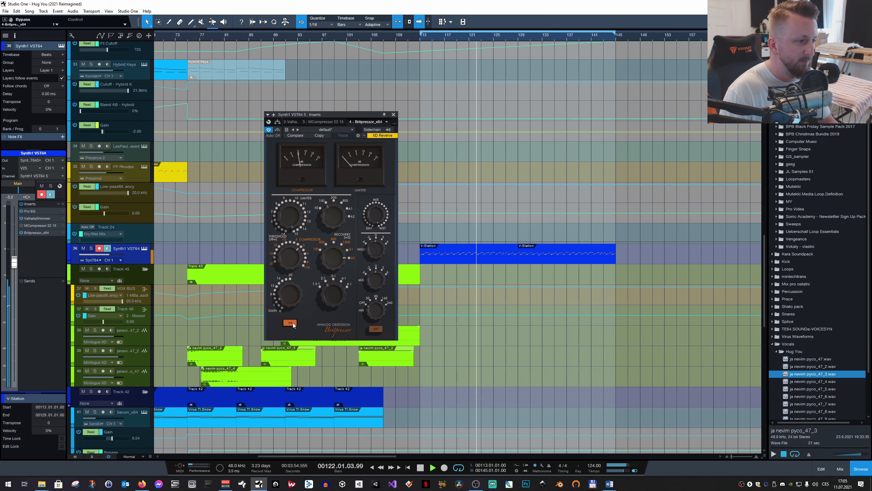
click(293, 323)
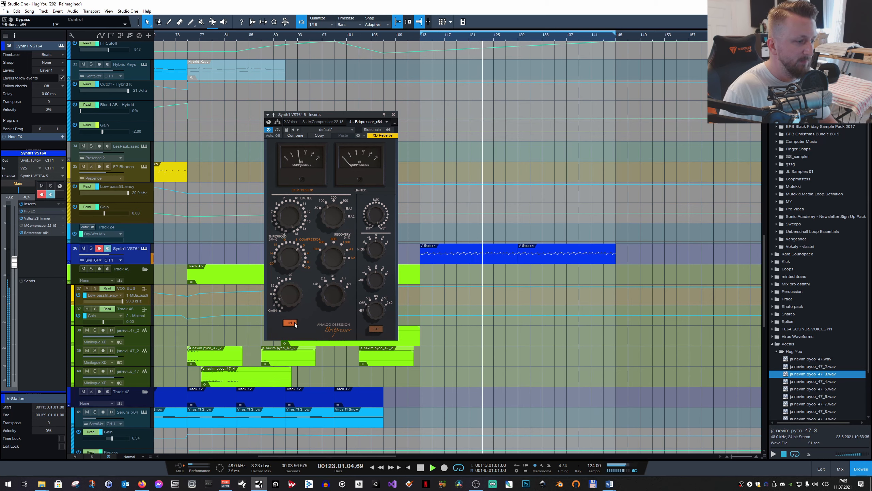
click(293, 323)
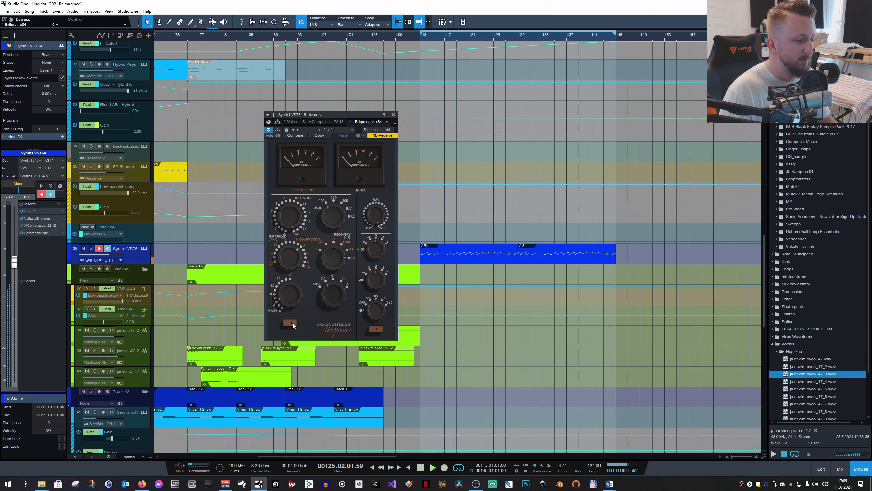
click(293, 324)
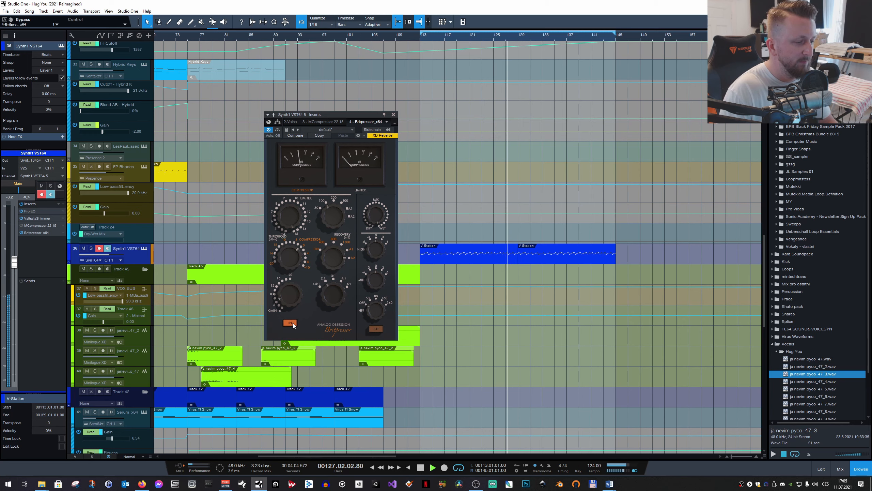
Set Britpressor's compressor recovery time to Auto-1 during playback
drag(335, 259, 331, 278)
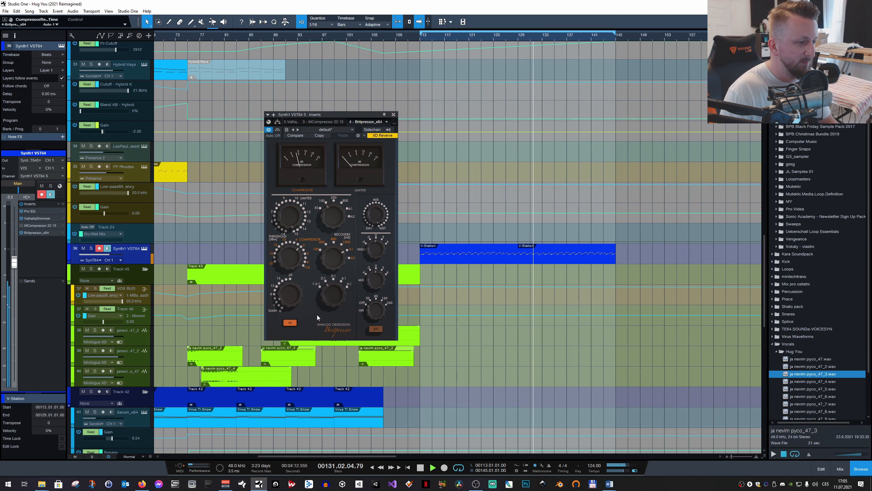
Try a 400 ms compressor recovery time in Britpressor and compare the plug-in out and in during playback
drag(338, 260, 333, 305)
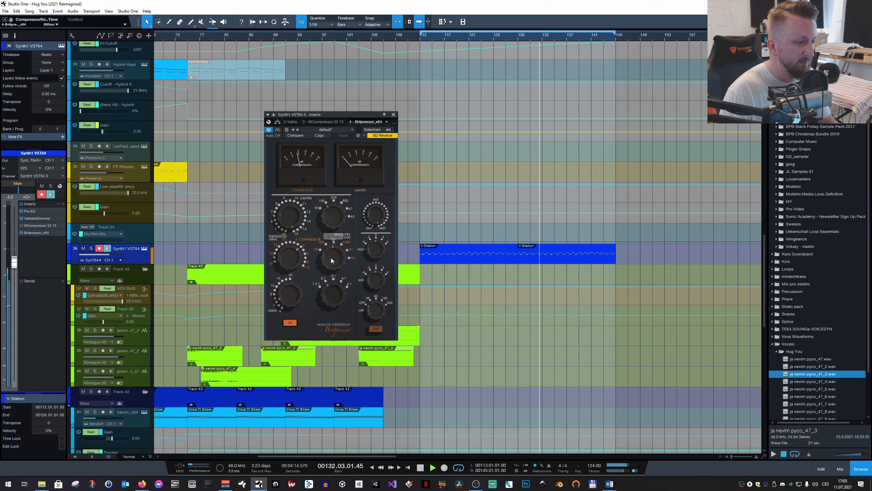
drag(333, 258, 336, 276)
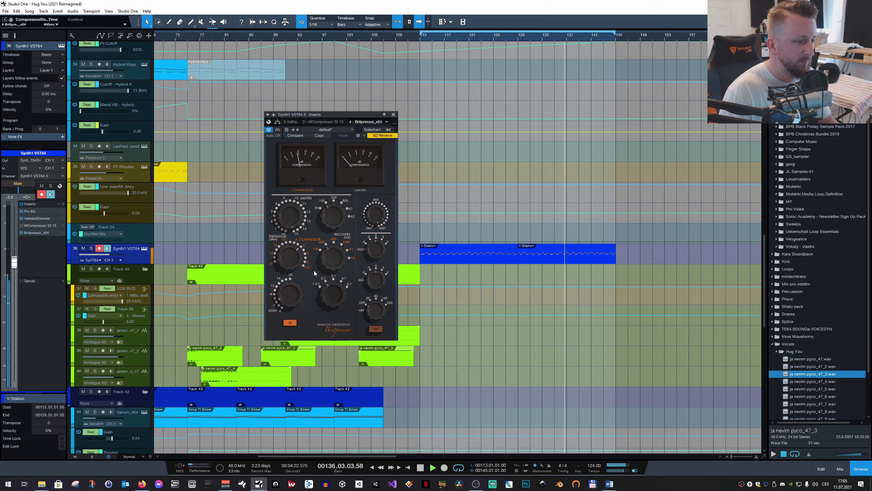
click(290, 323)
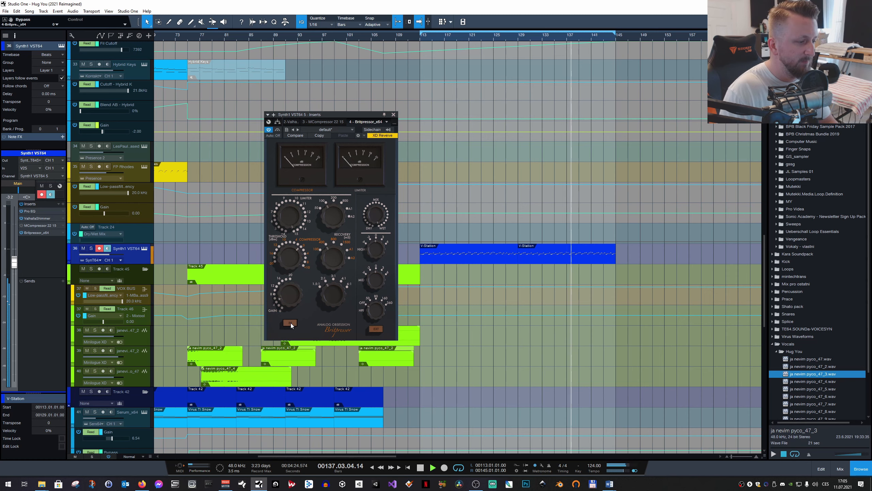
click(291, 323)
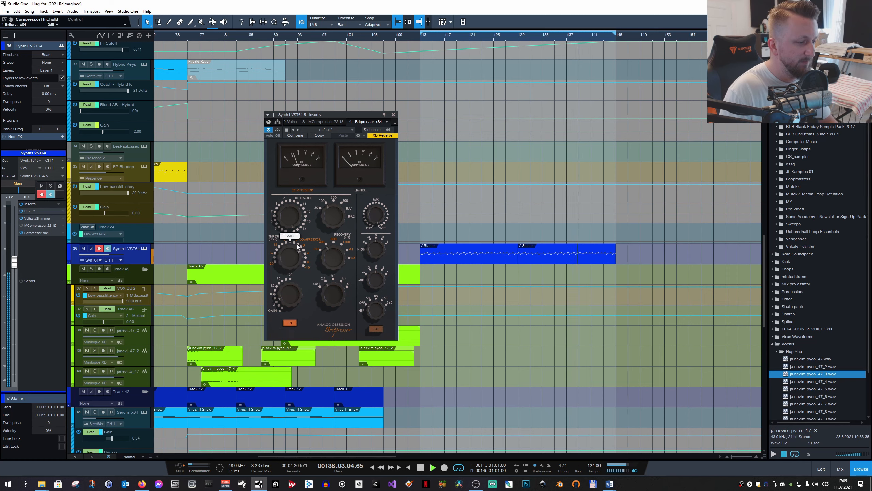
Set Britpressor's compressor threshold to 2 dB and its compressor recovery time to 800 ms
drag(294, 291, 293, 297)
drag(294, 255, 337, 217)
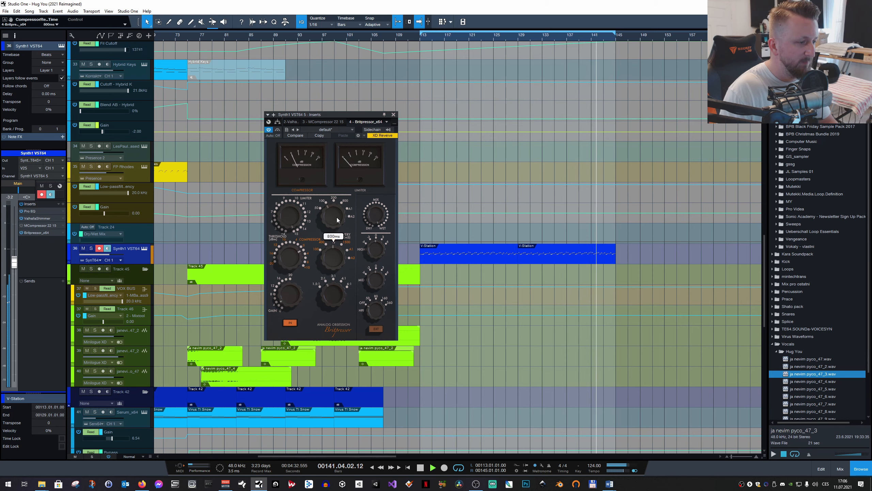
click(331, 286)
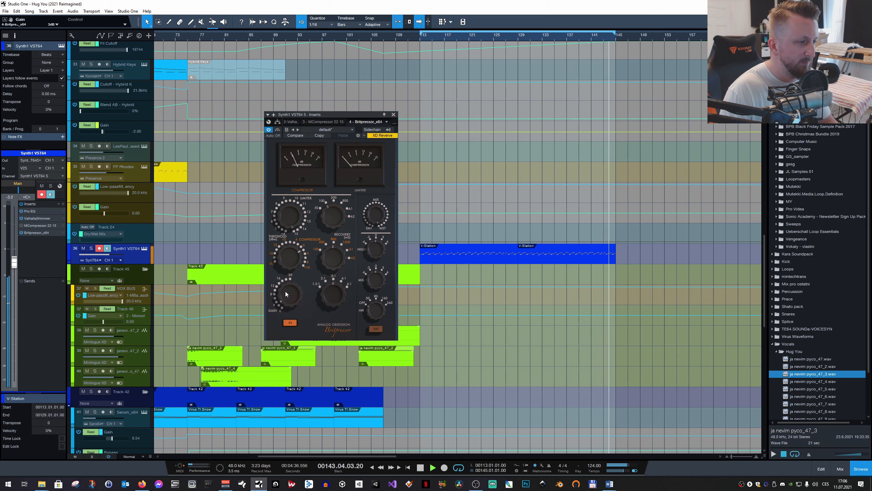
Raise Britpressor's gain to 4 dB, compare the plug-in out and in within the mix, and stop playback
drag(286, 292, 286, 284)
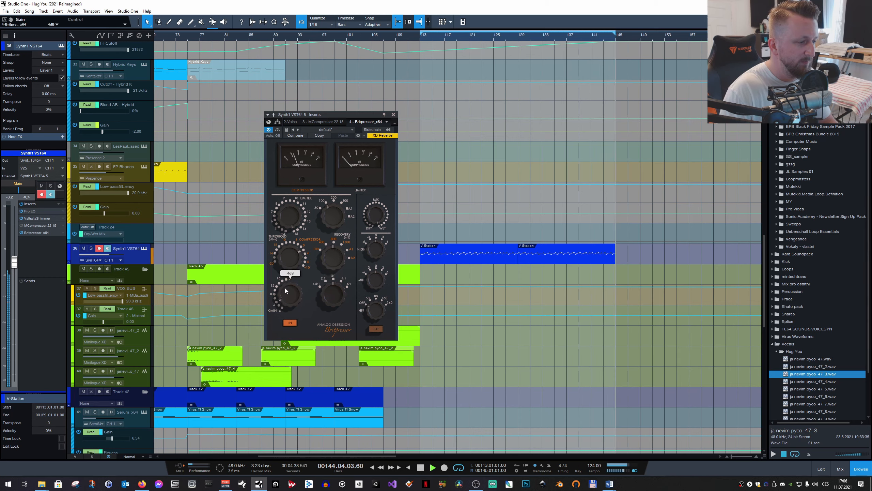
click(290, 323)
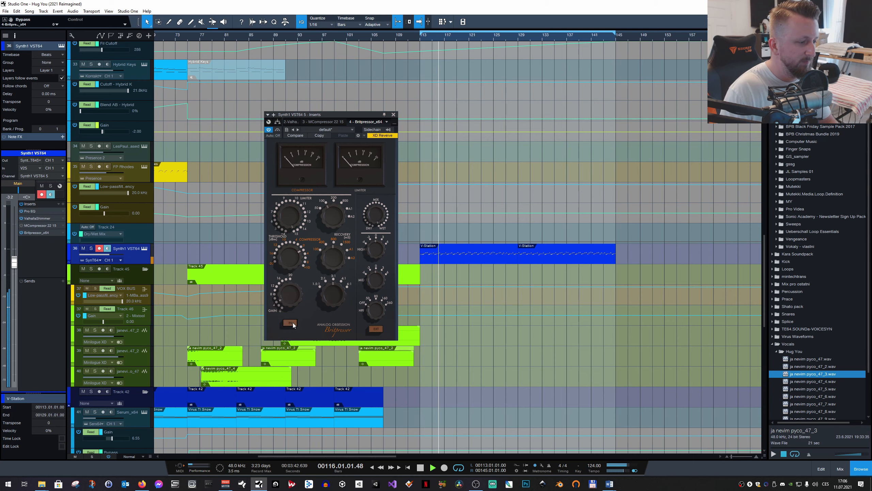
click(291, 322)
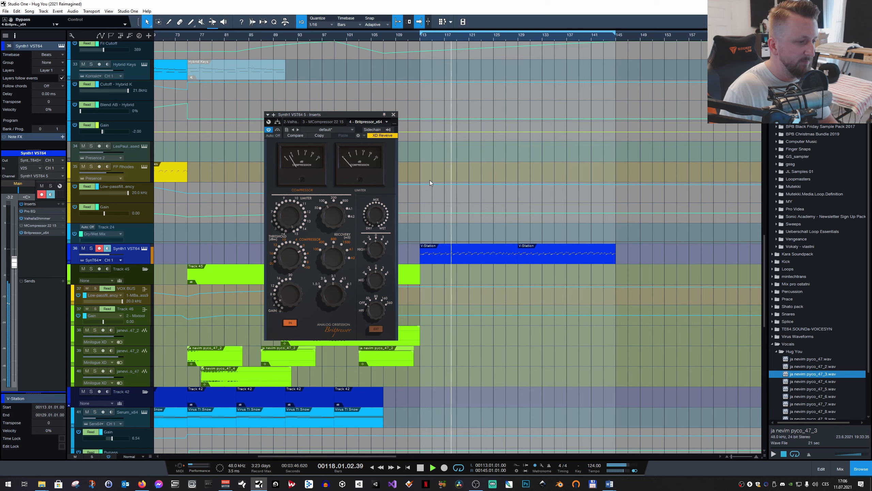
key(space)
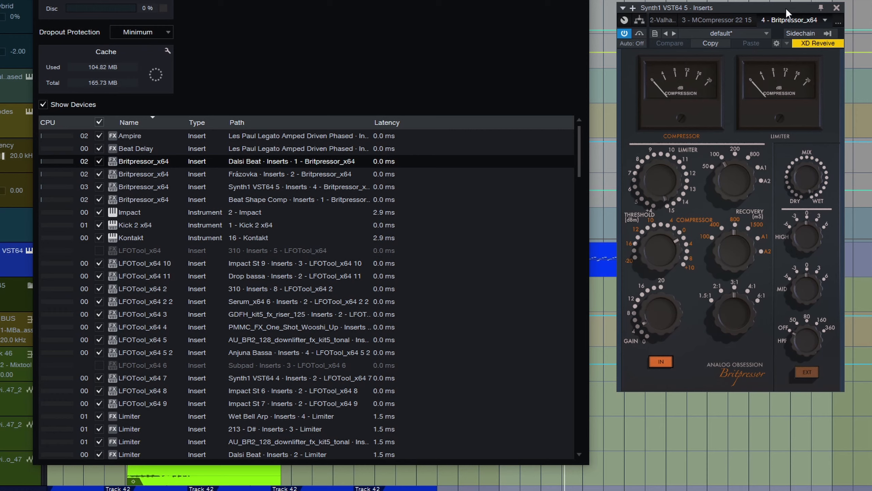
Turn on Britpressor's oversampling on the Synth1 VST64 5 insert and select that instance in the device performance list
click(733, 371)
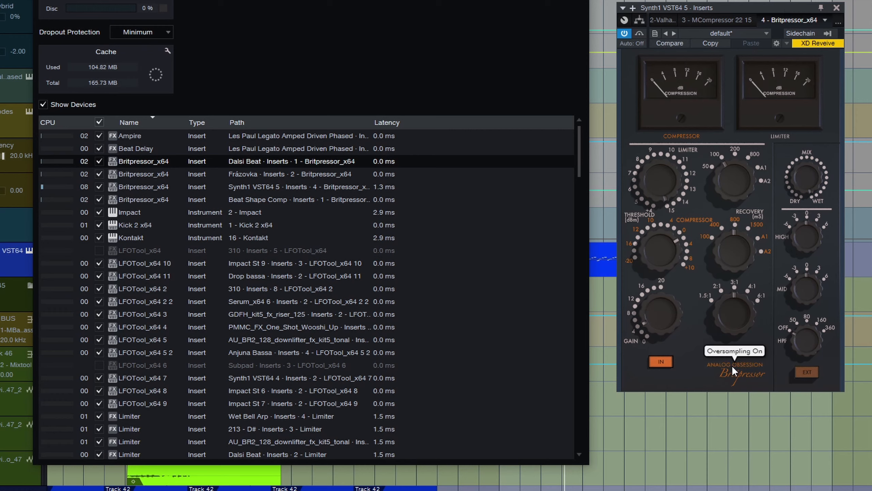
click(172, 193)
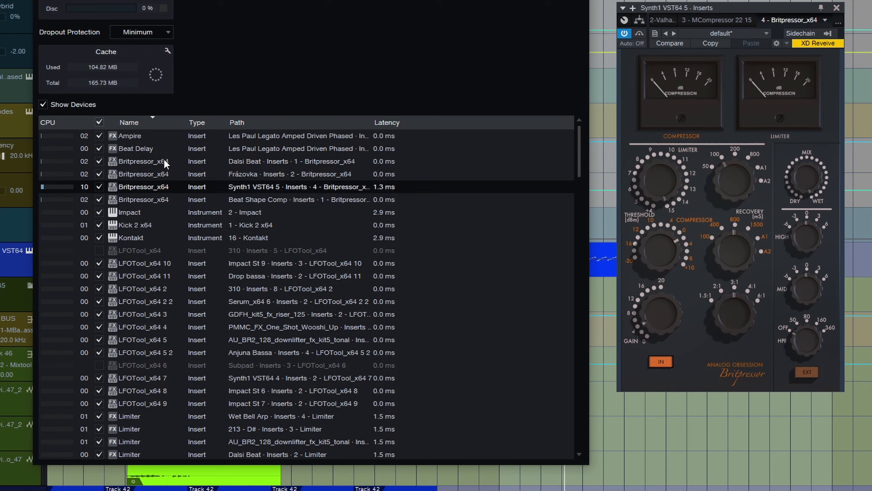